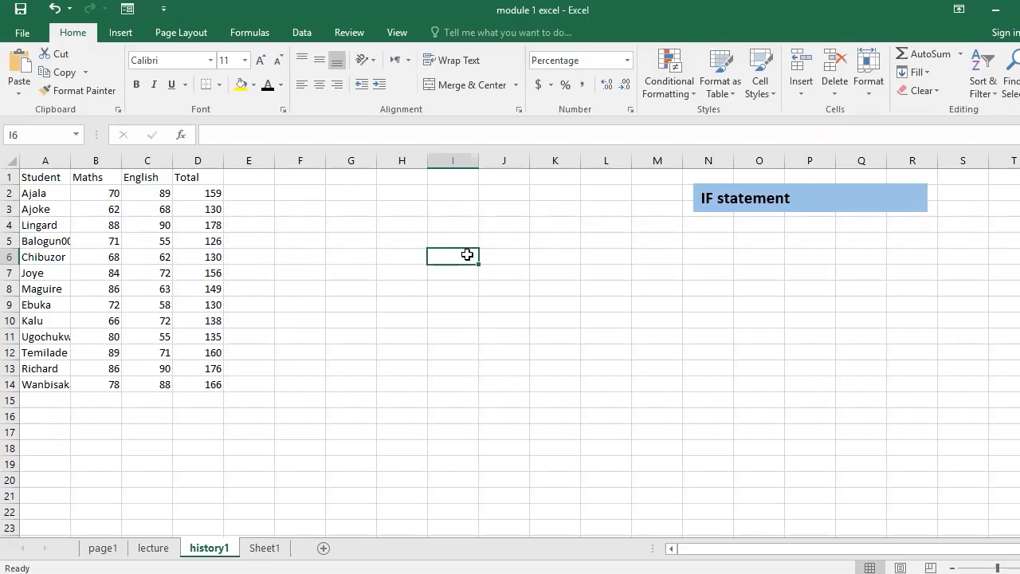
- Add the column header Status in cell E1, next to the Total column
left_click(242, 193)
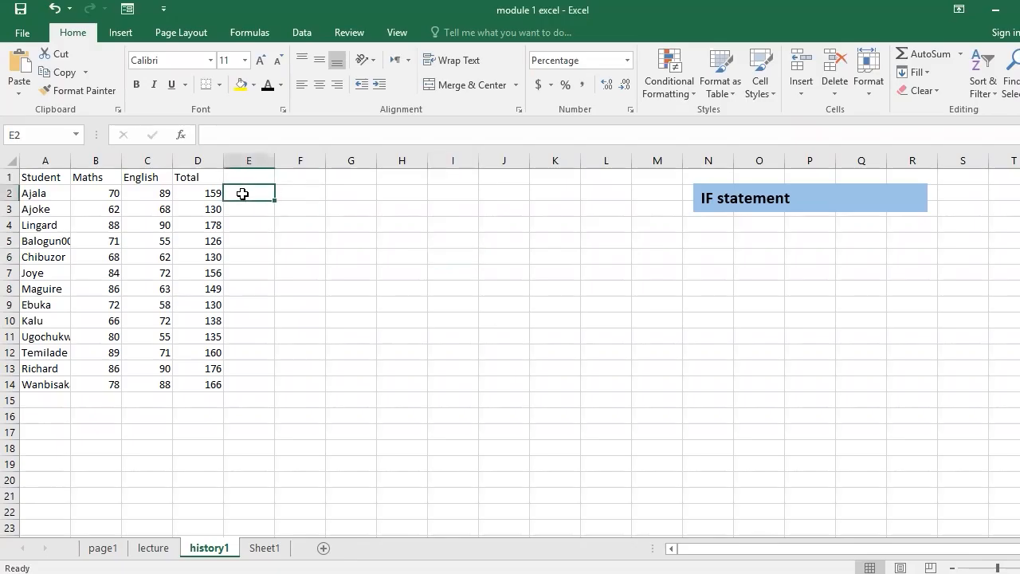
left_click(304, 195)
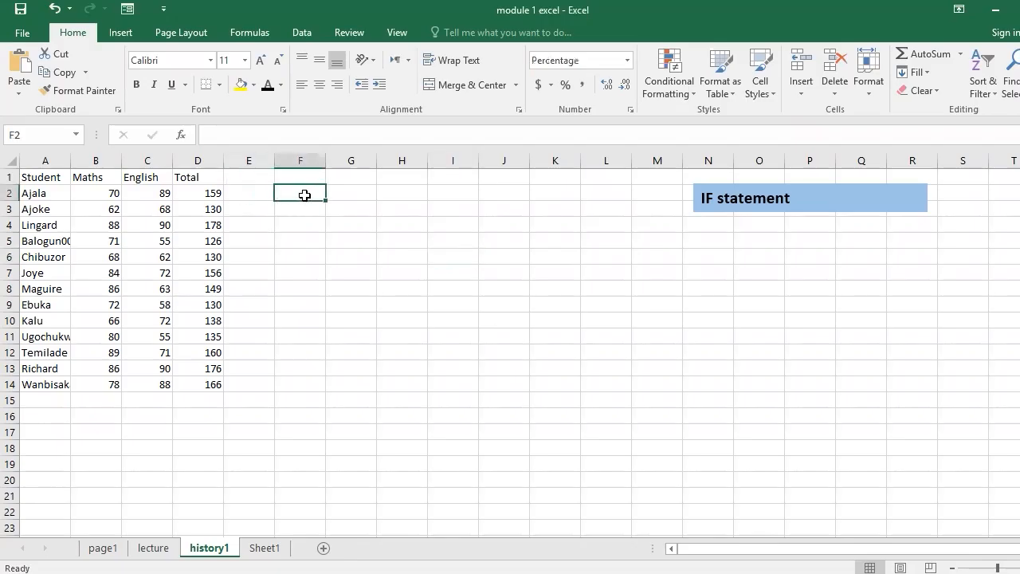
left_click(258, 176)
type("ra")
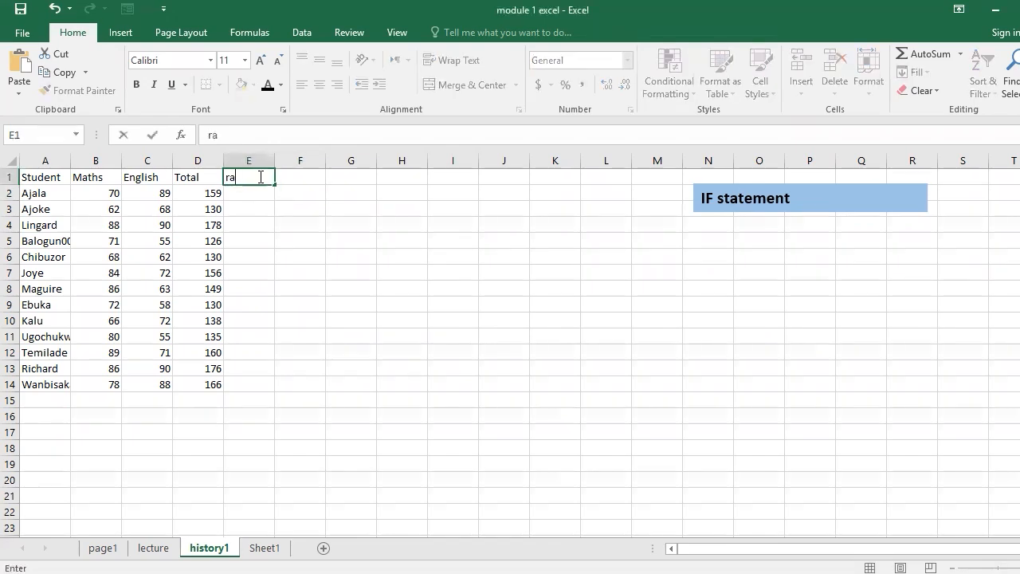
type("N")
key("BackSpace")
key("BackSpace")
key("BackSpace")
type("STatus")
left_click(244, 193)
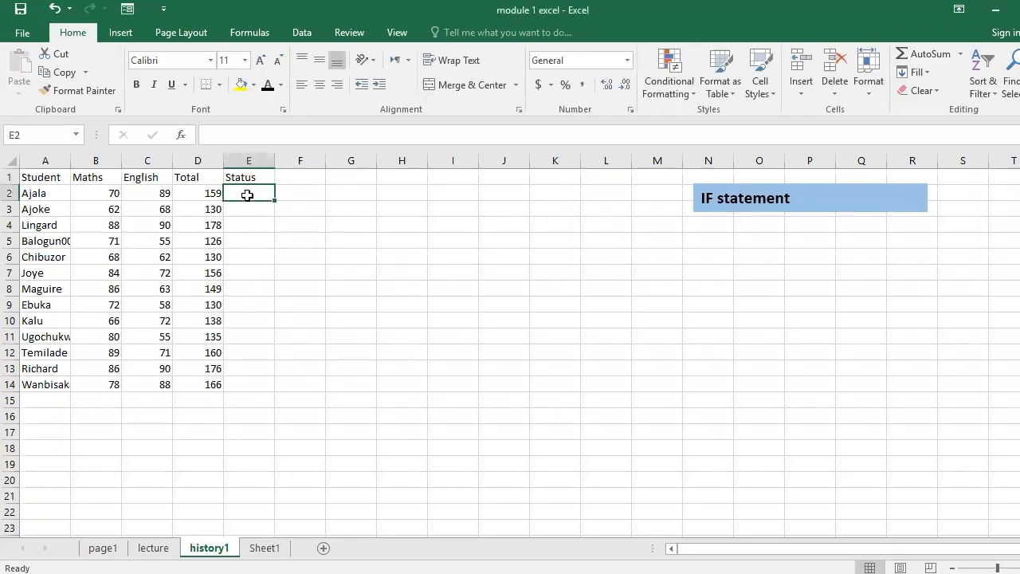
- Inspect the formula behind the first student's total in D2 without altering it
left_click(200, 194)
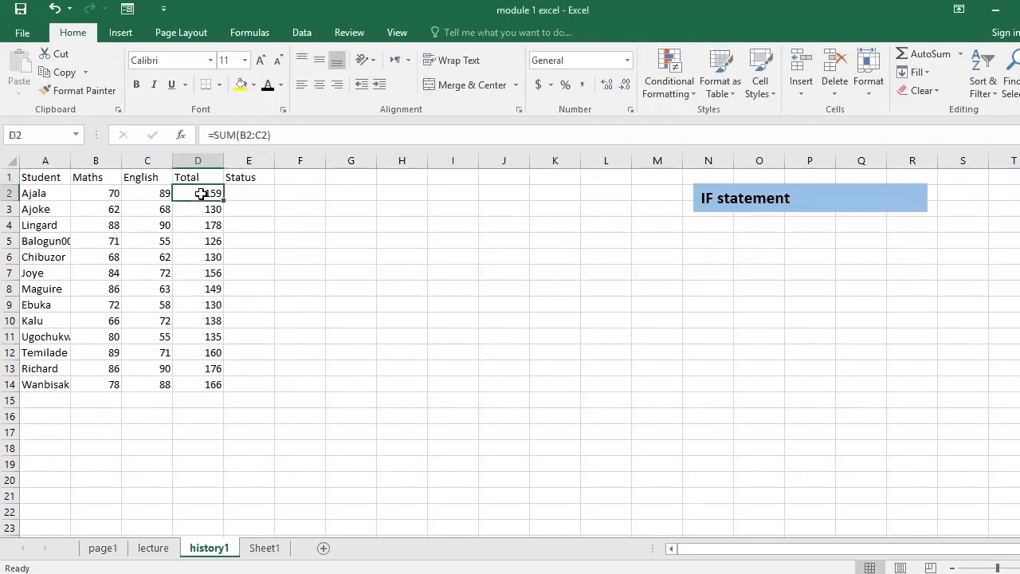
double_click(201, 194)
key("Return")
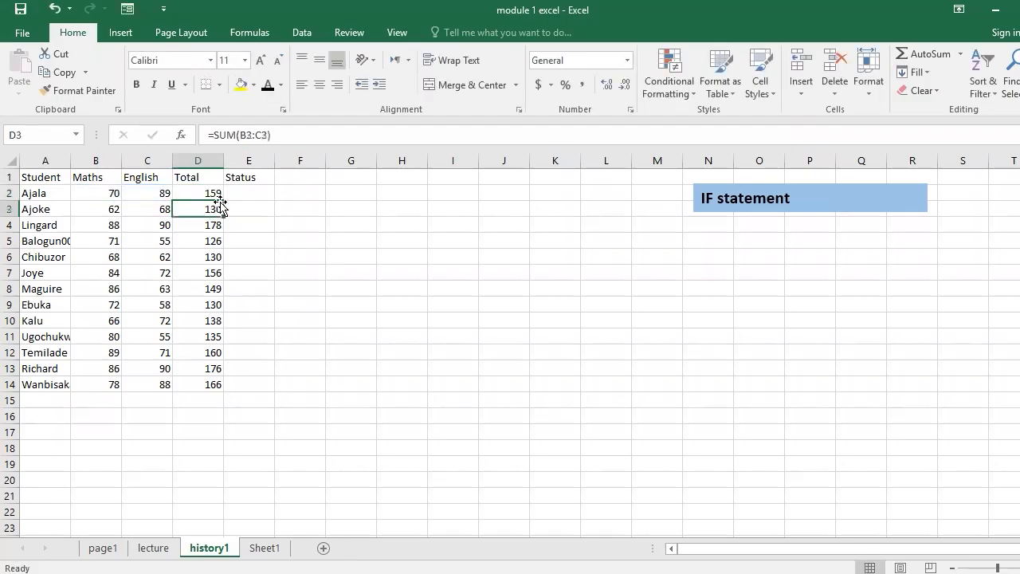
left_click(261, 194)
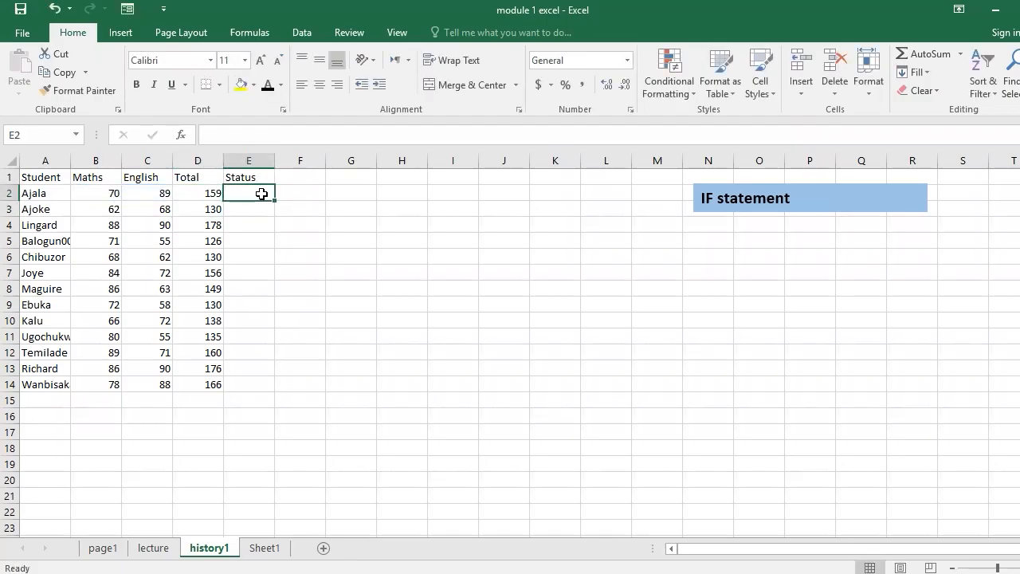
left_click(250, 177)
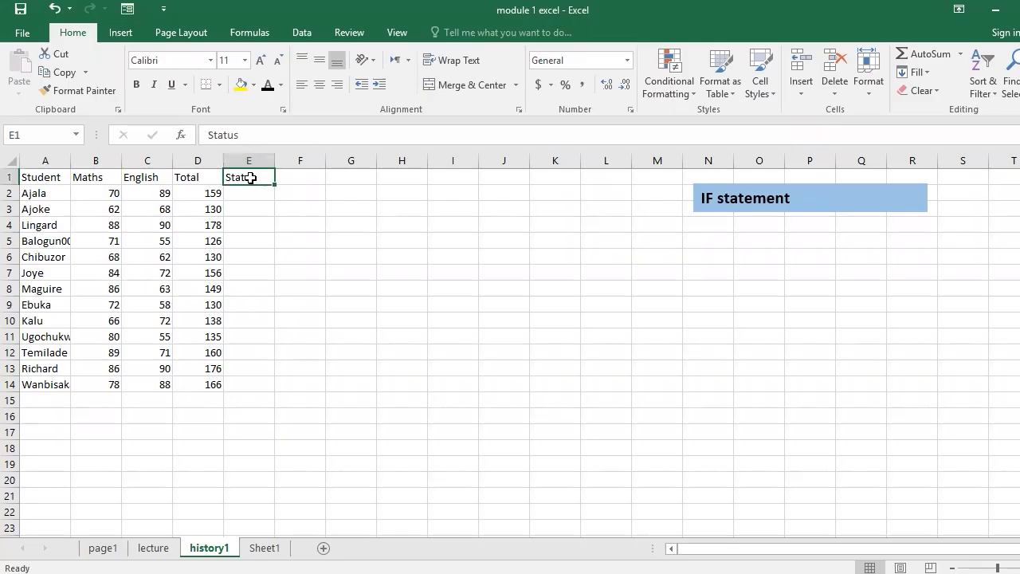
- Start an IF formula in E2 with the logical test D2<130
left_click(255, 194)
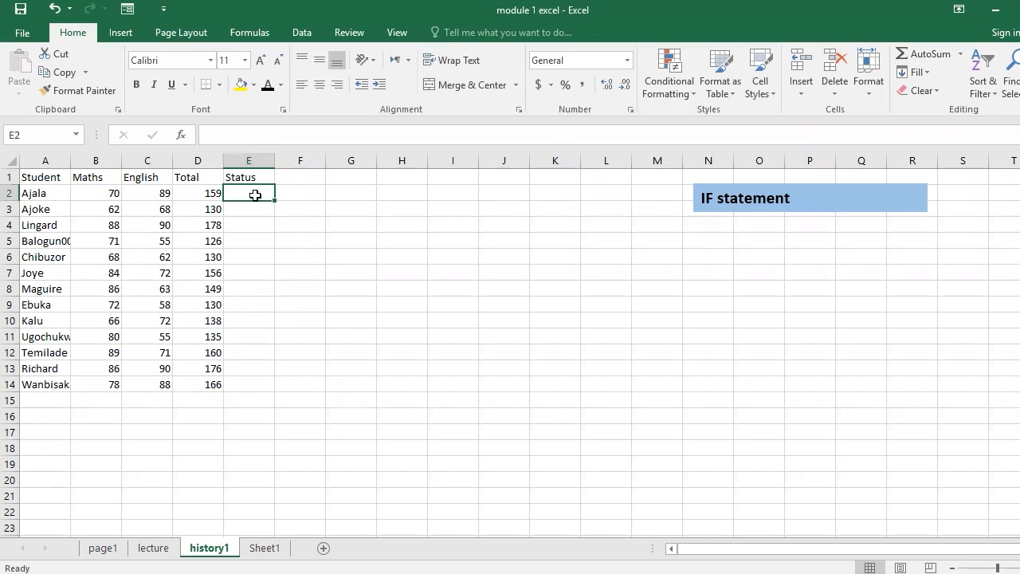
type("=")
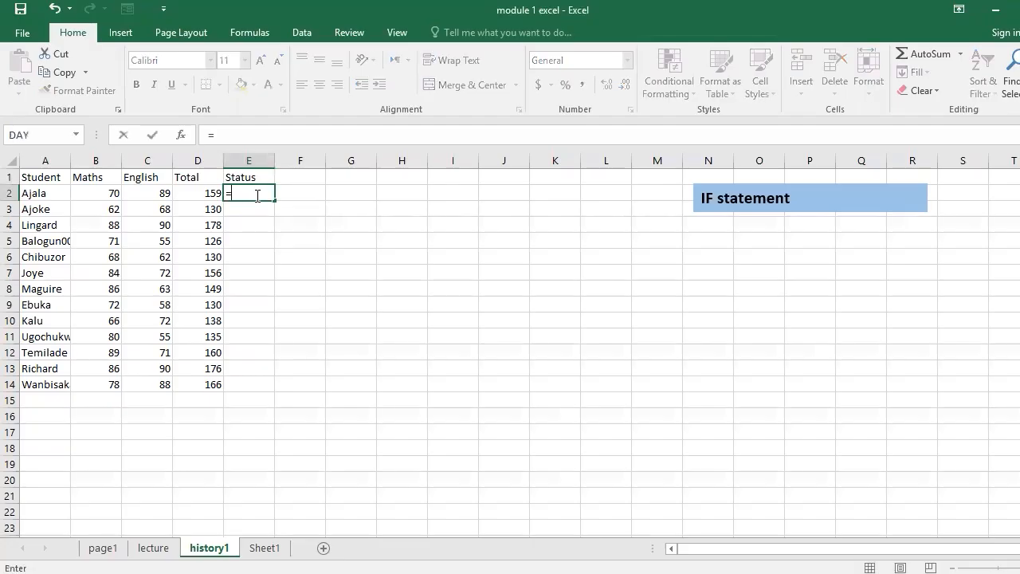
type("if")
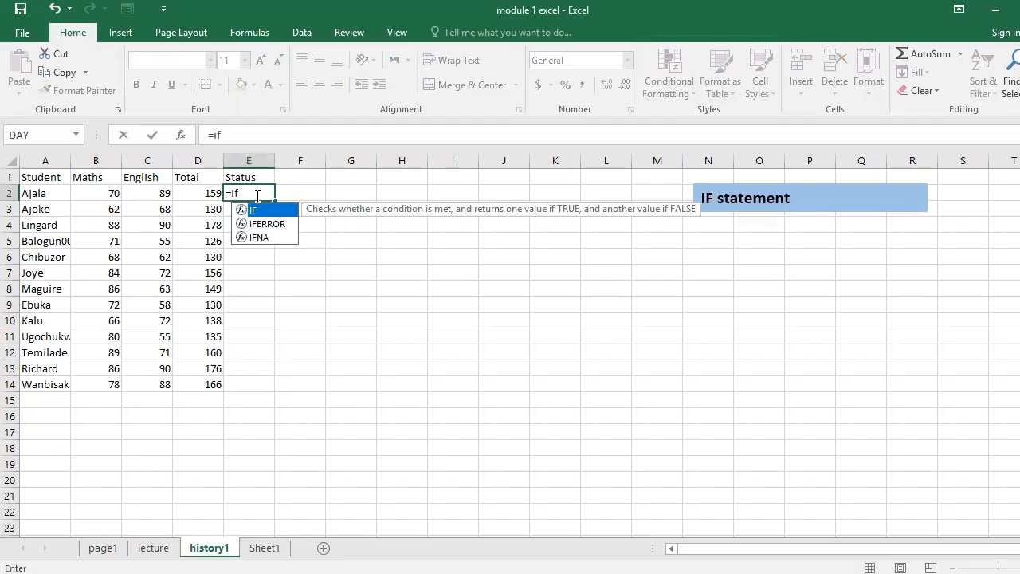
key("Tab")
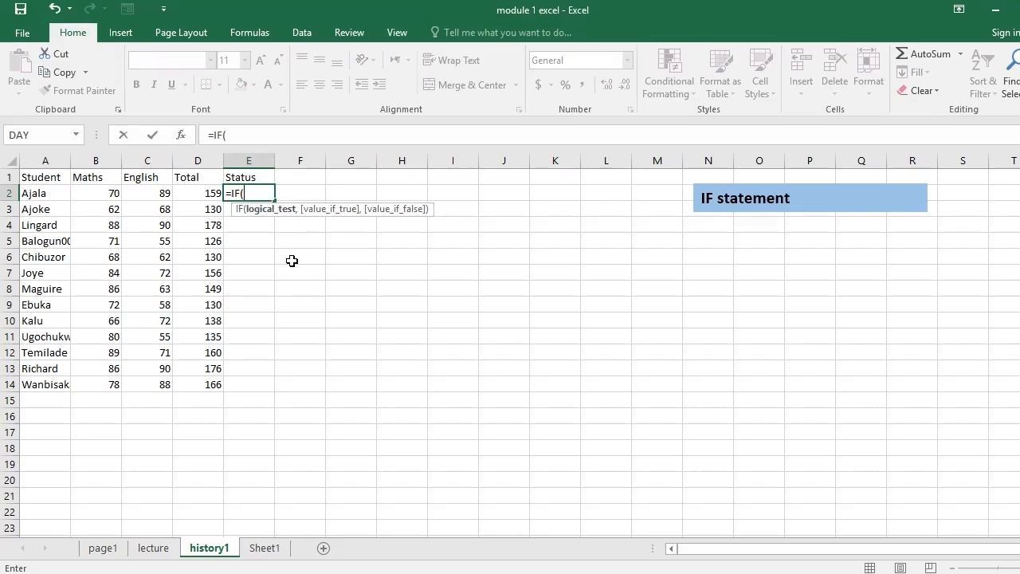
left_click(207, 195)
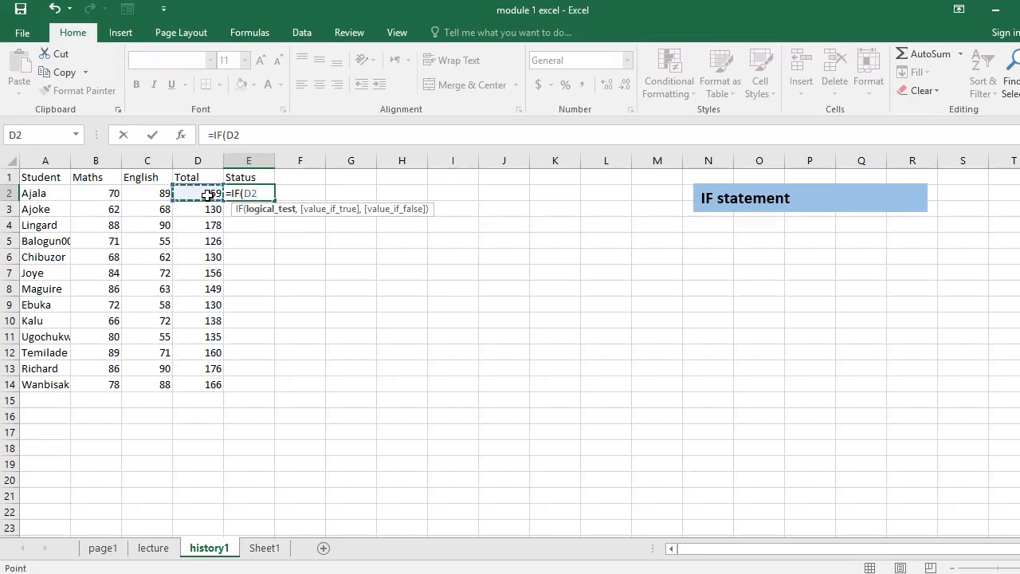
type(">")
key("BackSpace")
type("<130")
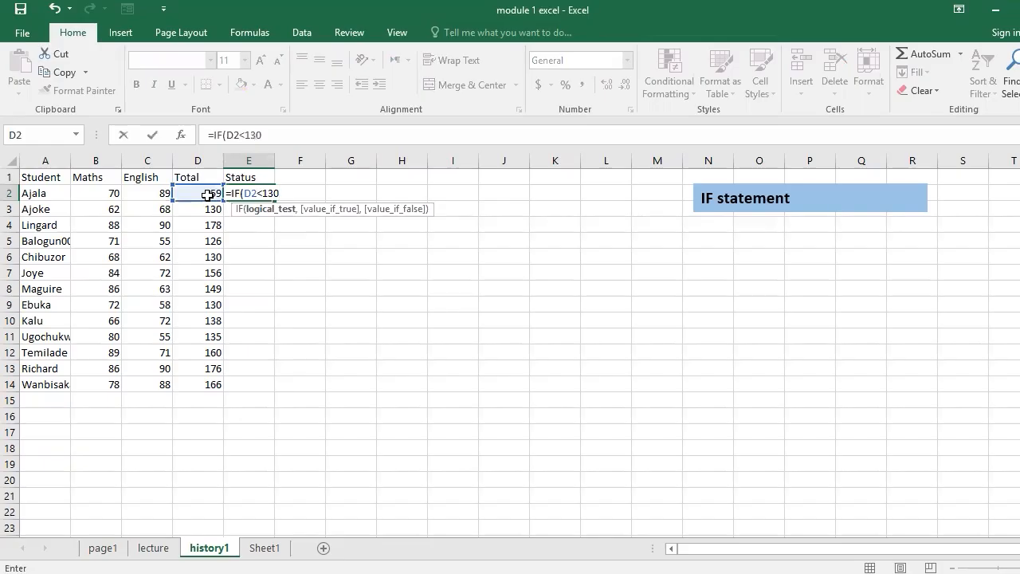
type(",")
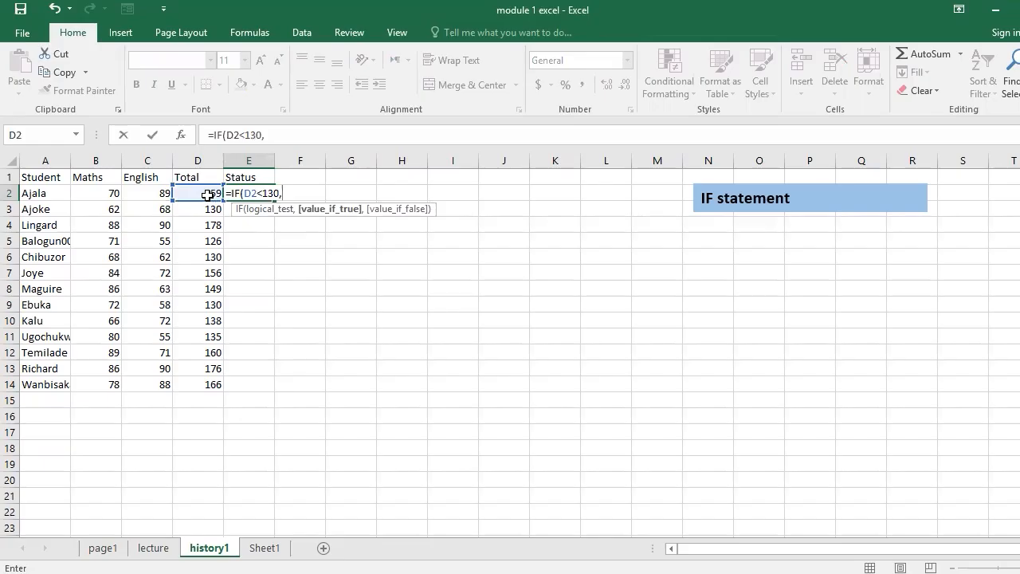
type("\"f\"")
- Complete the E2 formula to return "f" if the test is true and "p" if it is false
type(",")
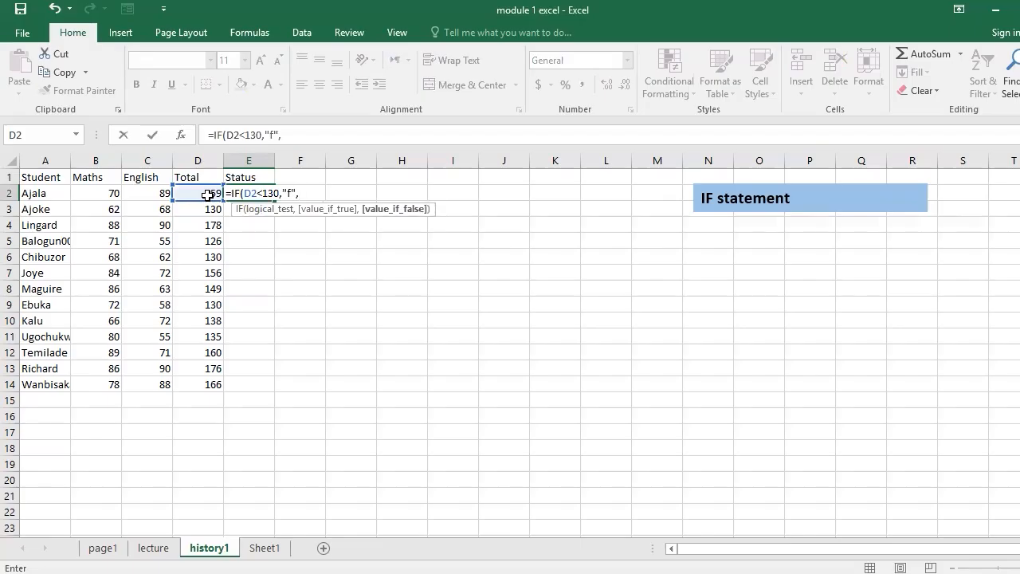
type("\"p\")")
key("Return")
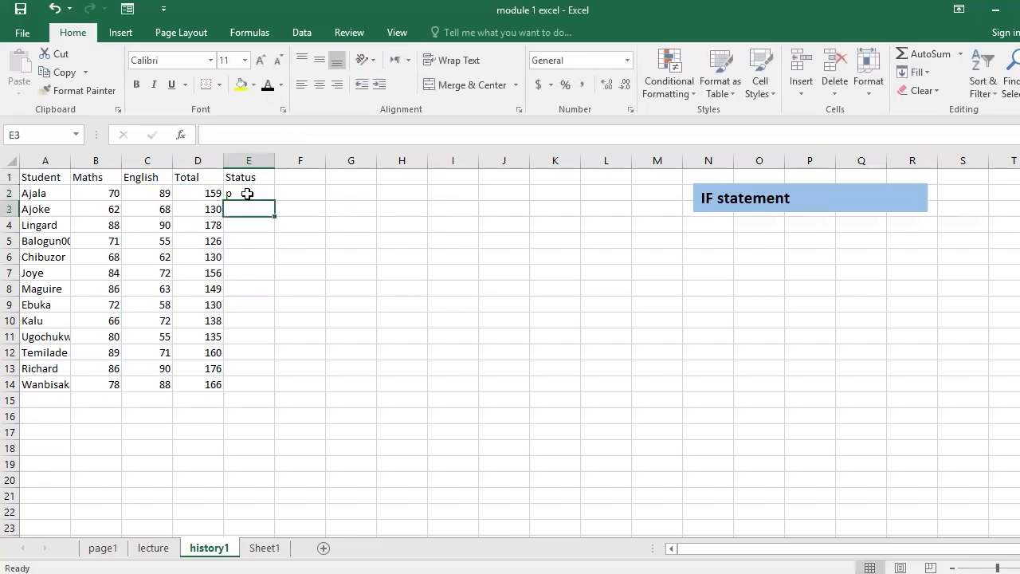
- Fill the IF formula from E2 down through E14 for all the students
left_click(247, 194)
left_click(206, 194)
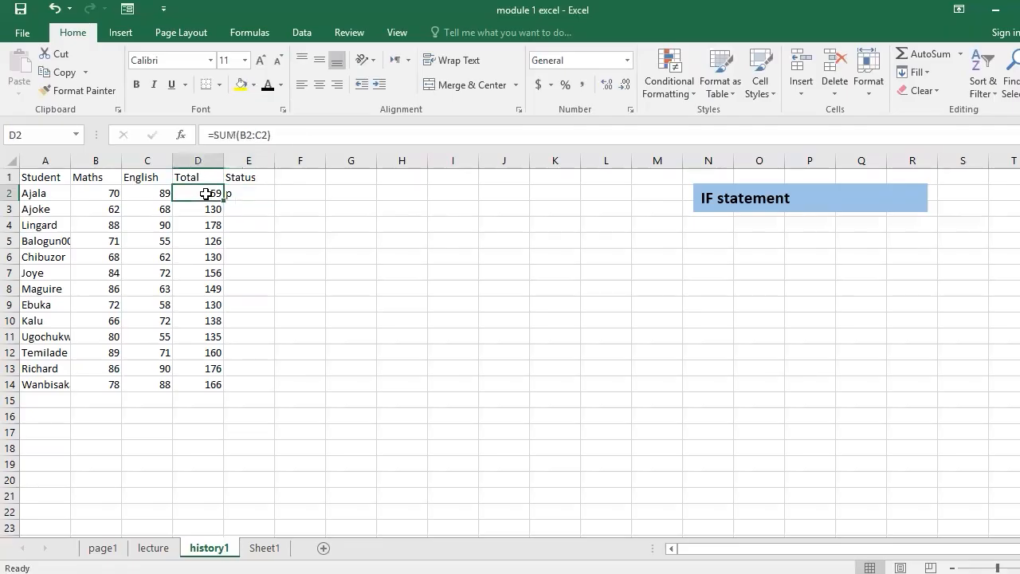
left_click(255, 196)
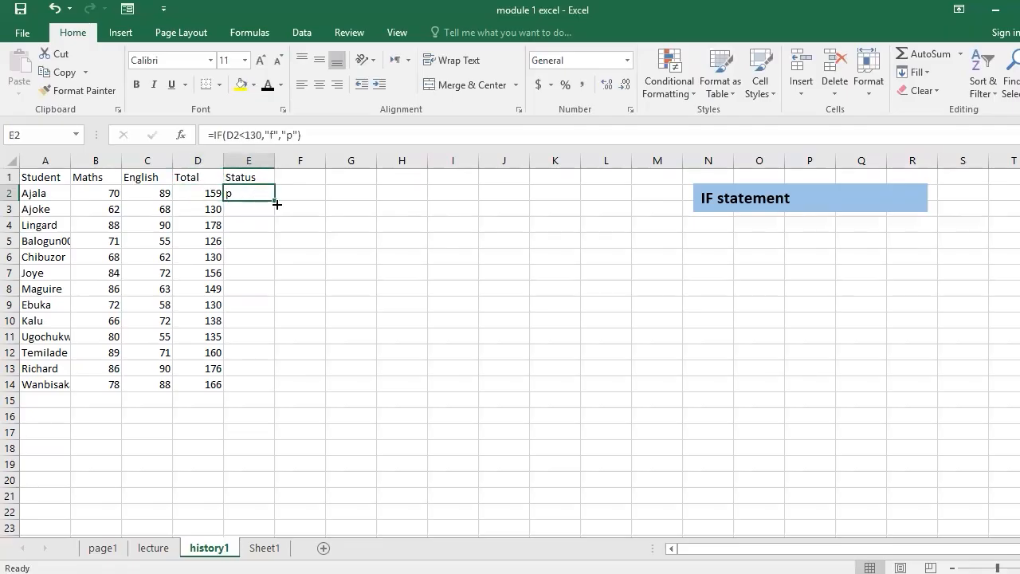
left_click_drag(274, 200, 267, 387)
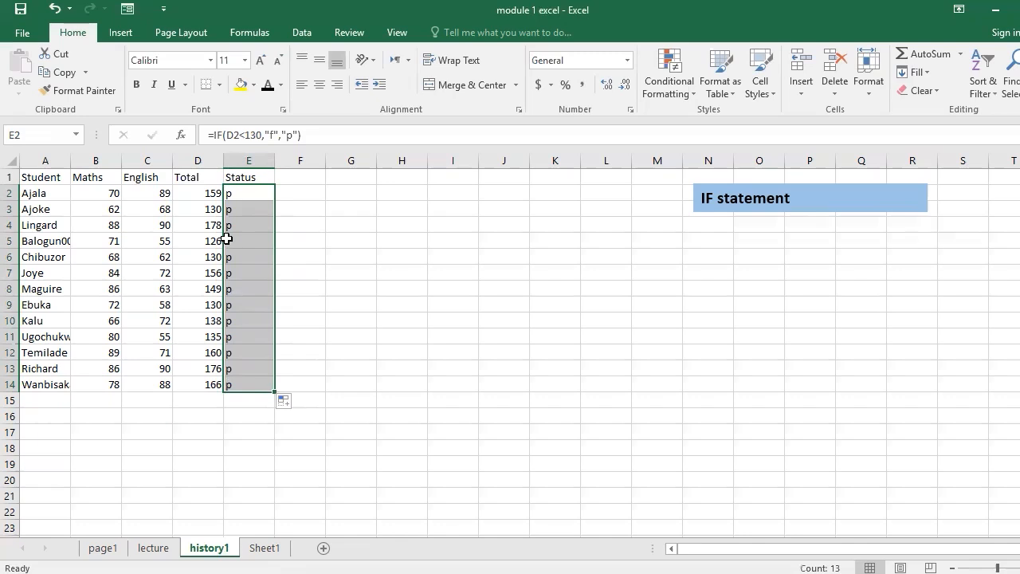
- Review the copied IF formulas in the Status column, comparing cells E5, E7 and E2
left_click(262, 241)
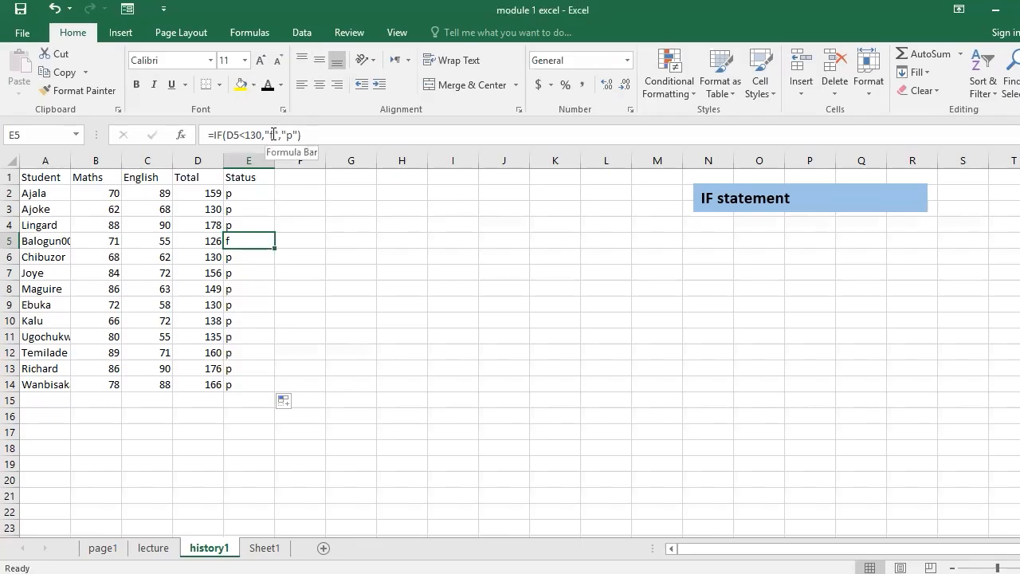
left_click(255, 269)
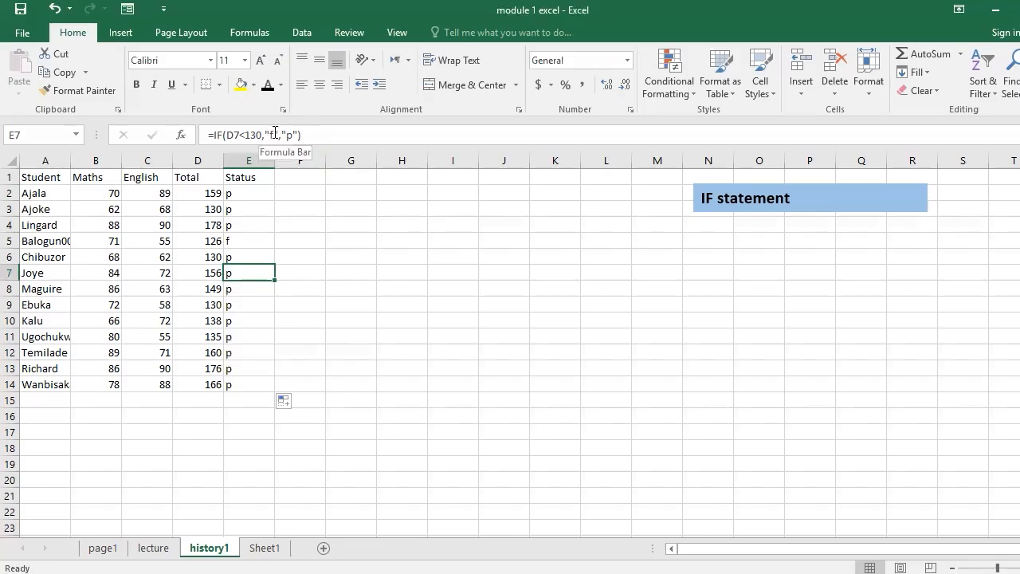
left_click(260, 247)
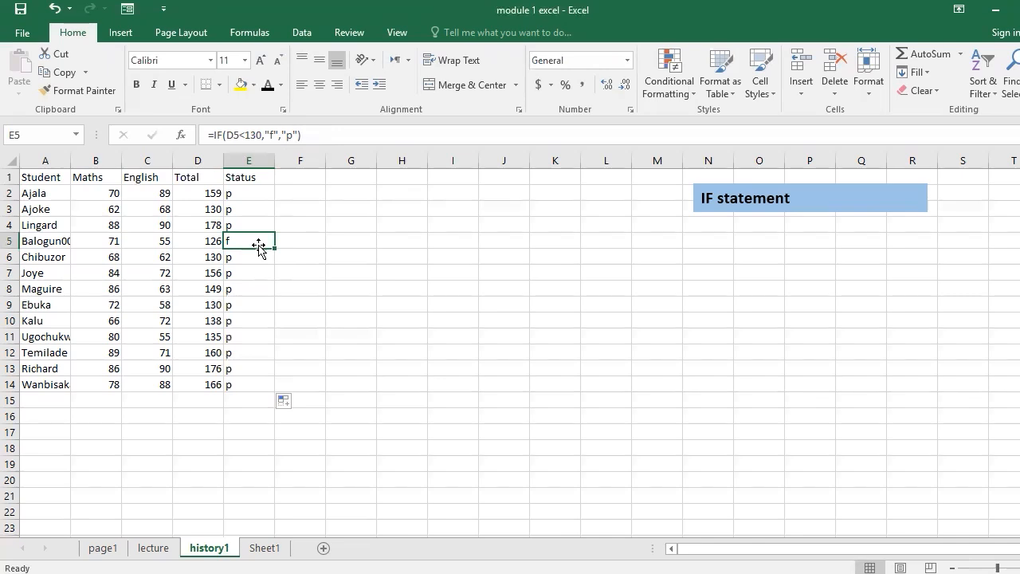
left_click(257, 199)
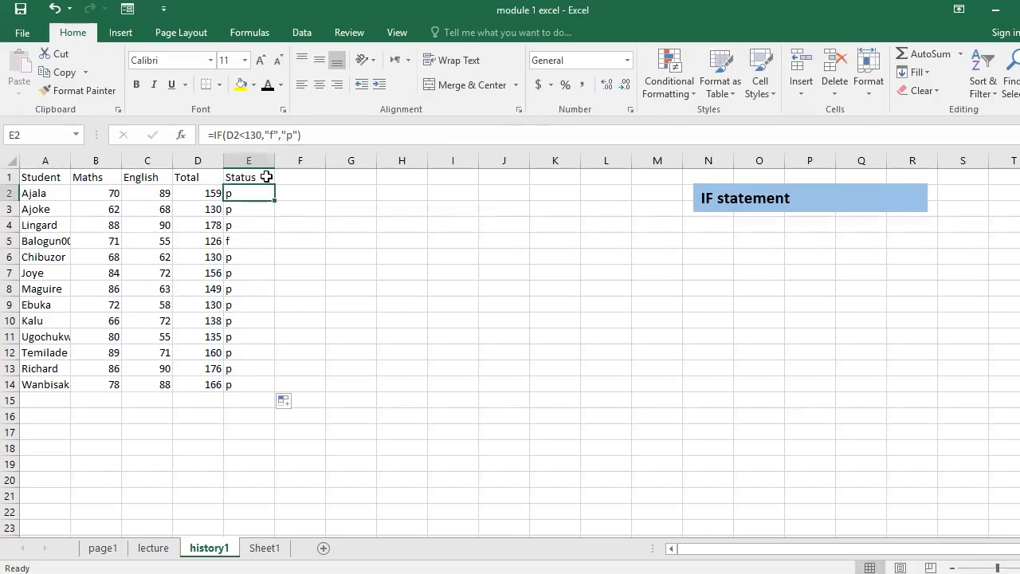
left_click(464, 62)
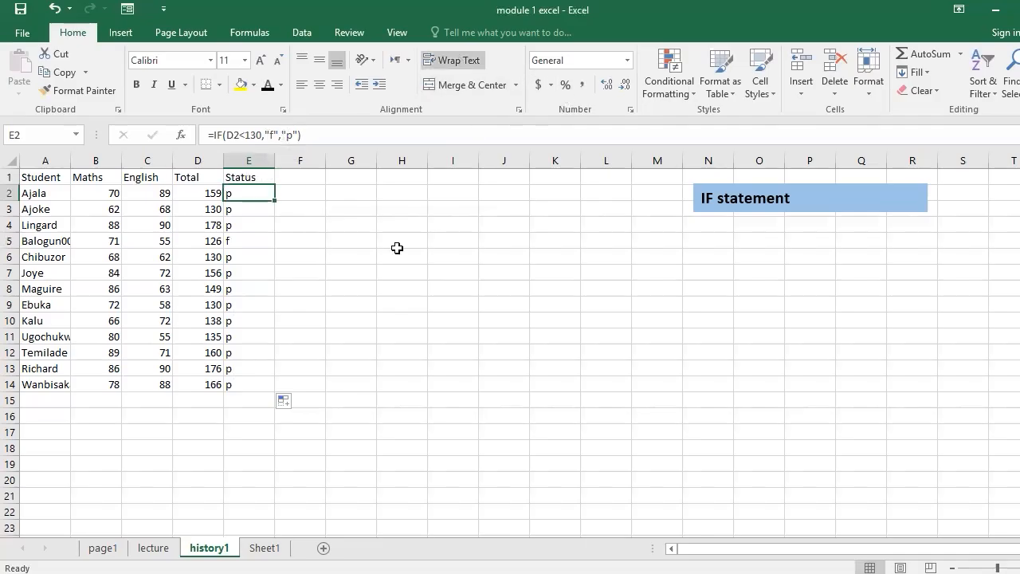
left_click(297, 196)
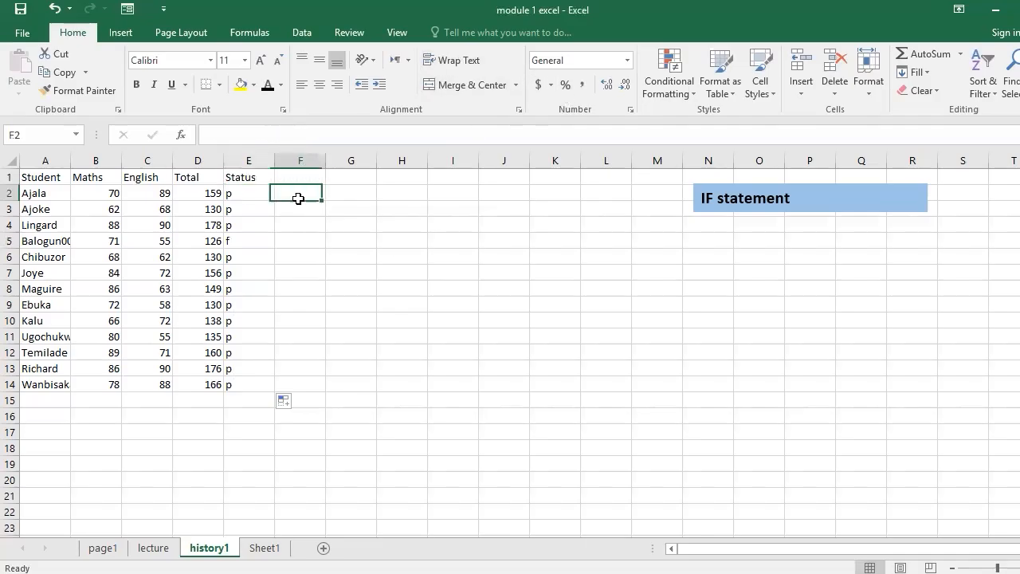
left_click(236, 195)
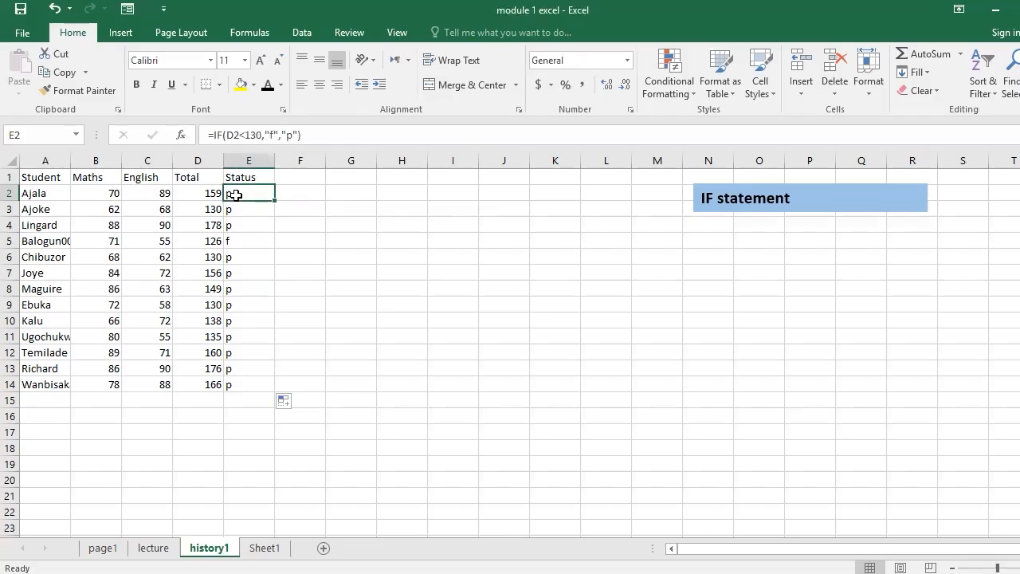
left_click(291, 198)
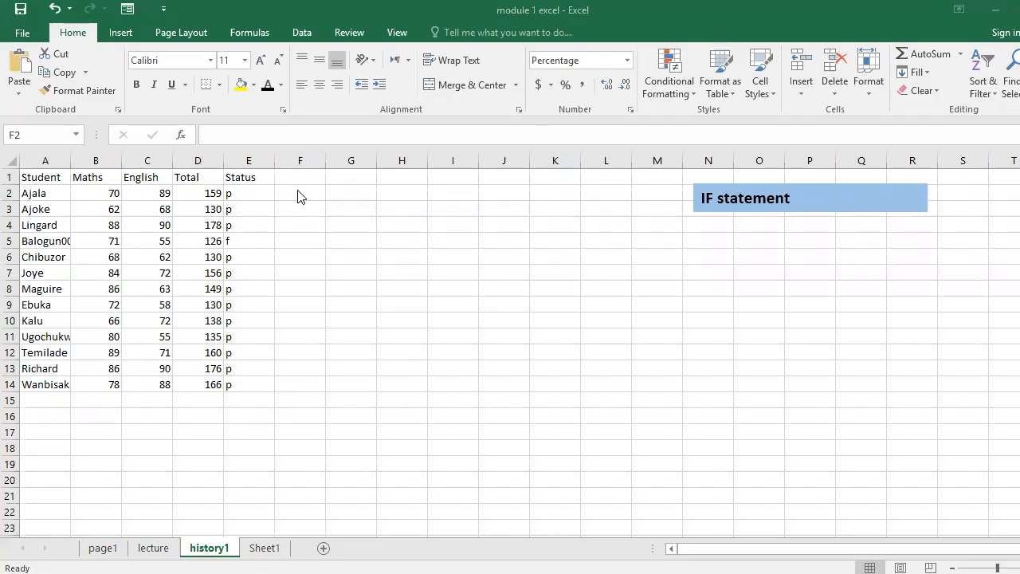
- Start an IF formula in F2 with the logical test D2>=130
left_click(297, 194)
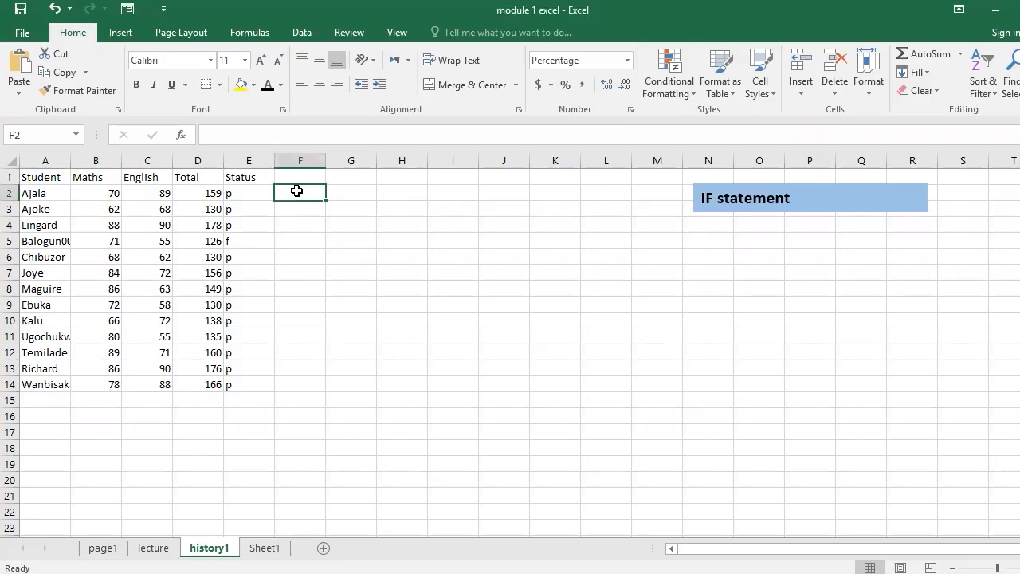
type("=")
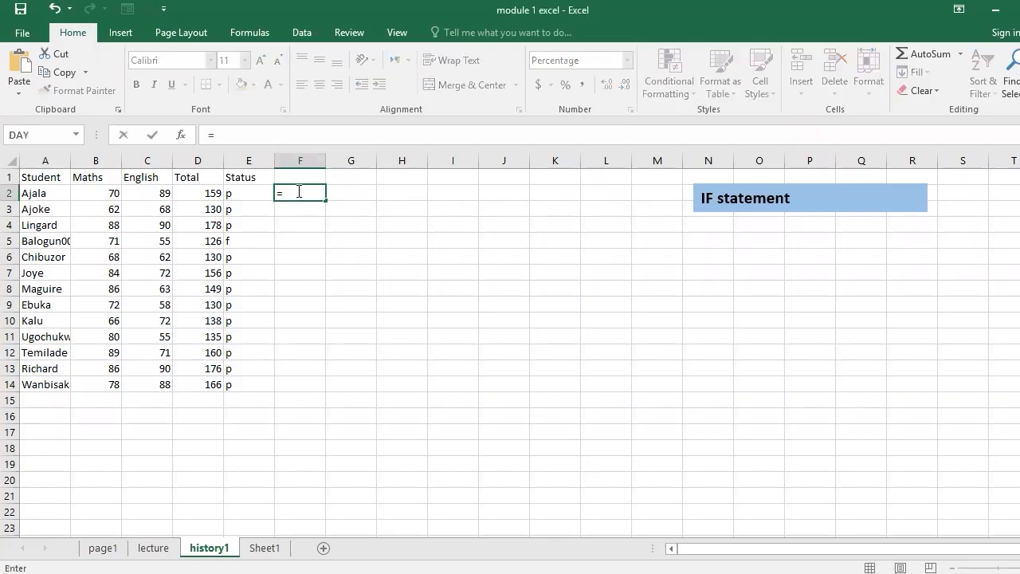
type("if")
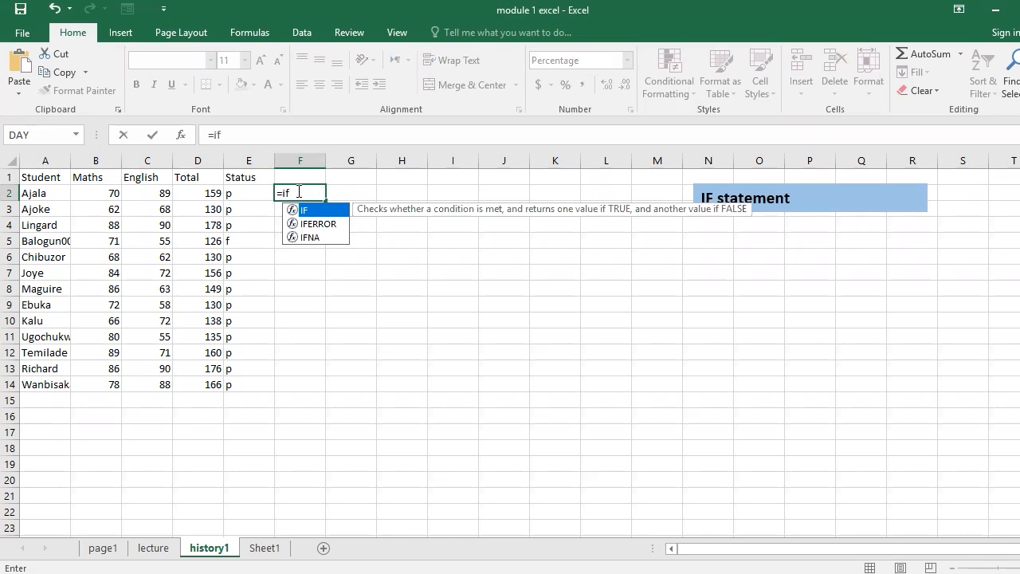
key("Tab")
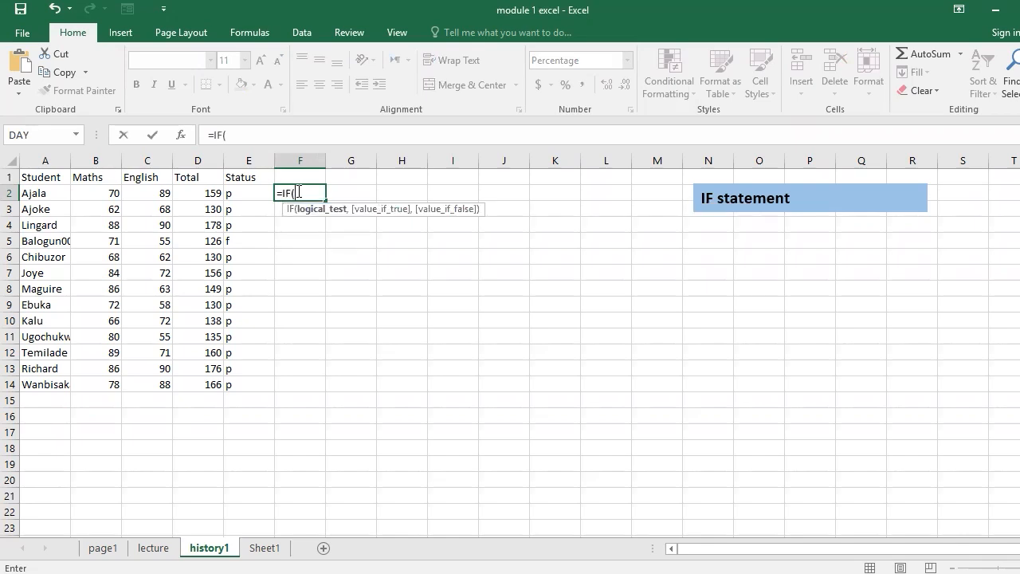
left_click(209, 194)
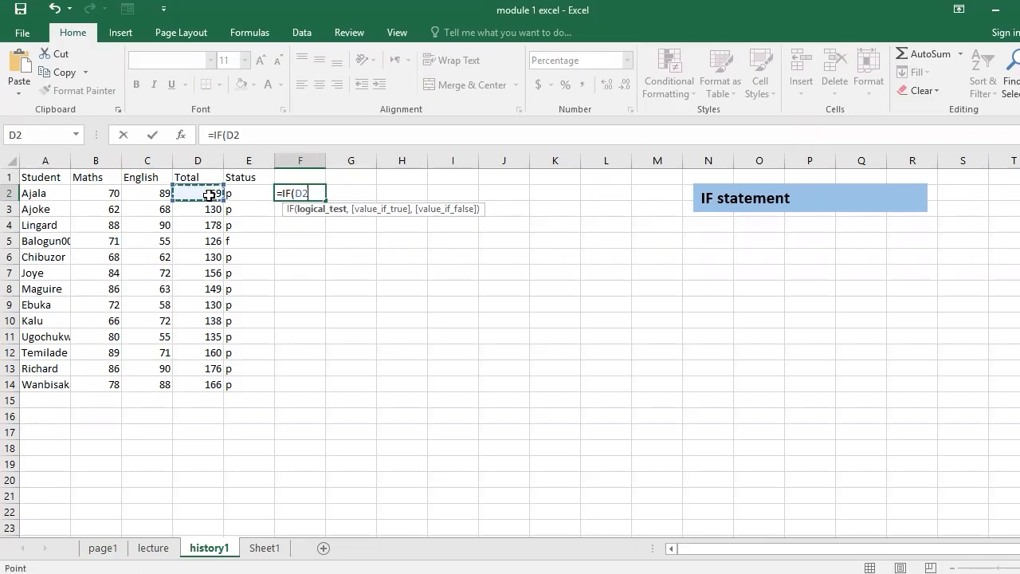
type(">")
type("130")
key("BackSpace")
key("BackSpace")
key("BackSpace")
type("=130")
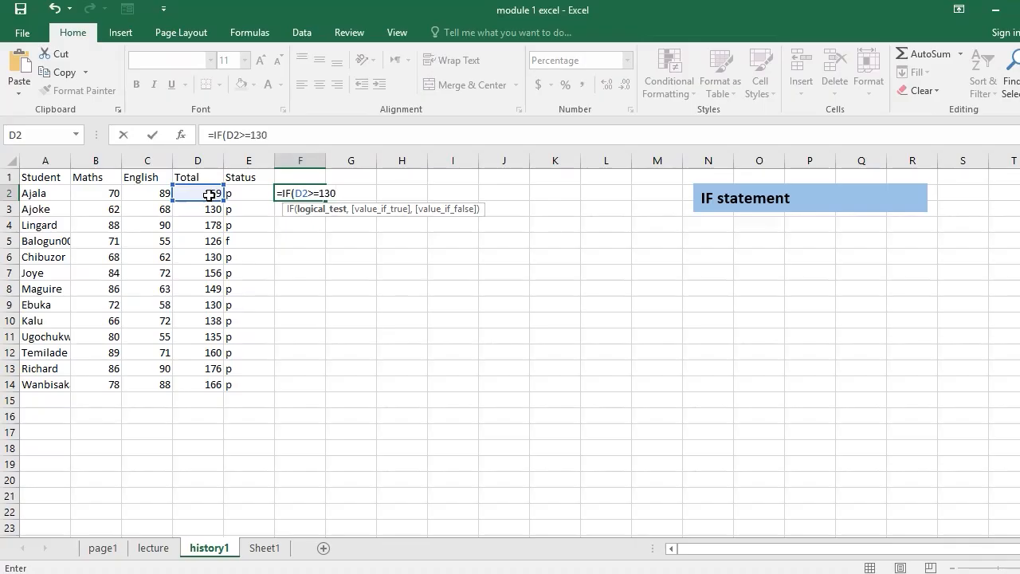
type(",")
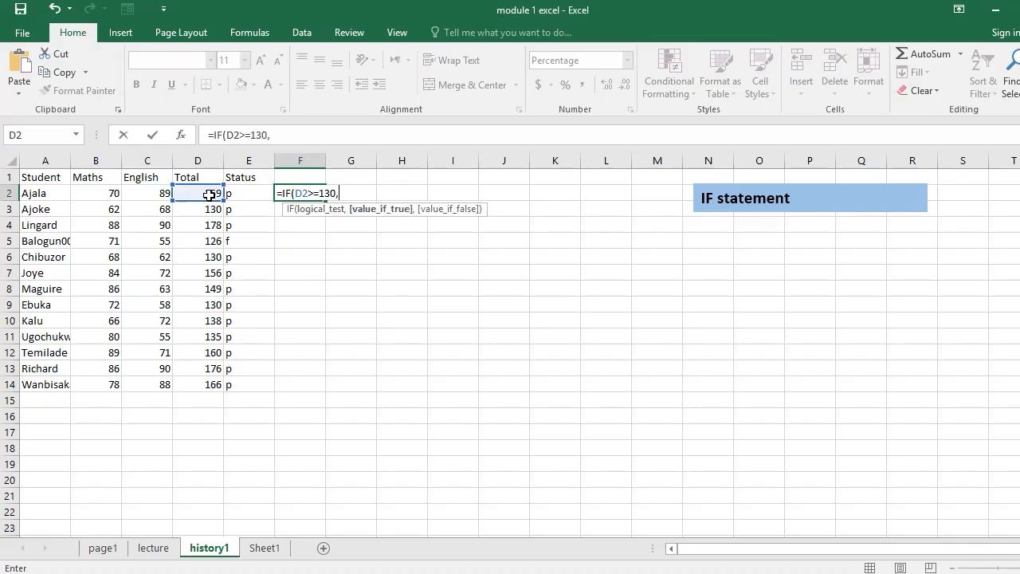
type(" pass\", \"fail\"")
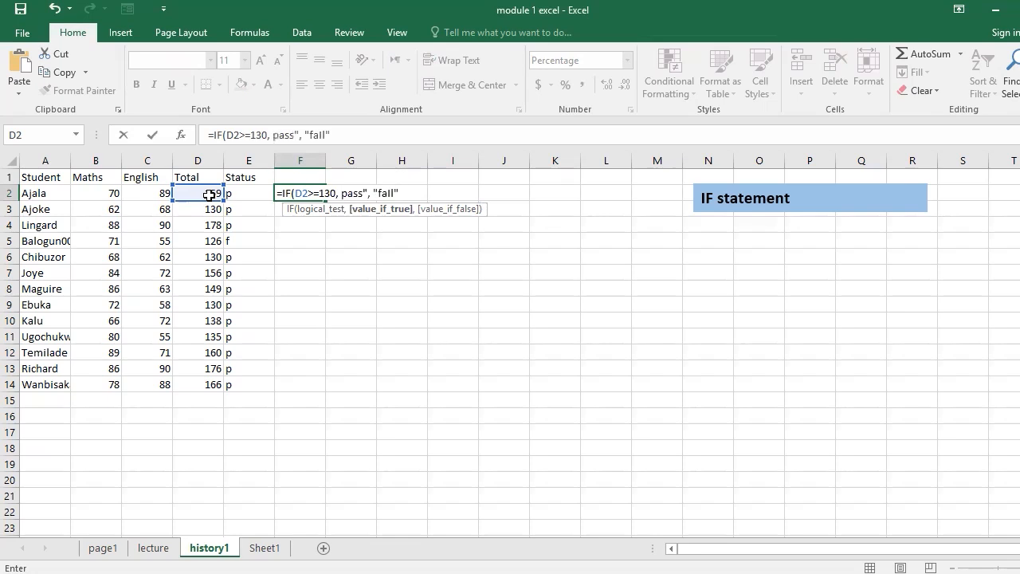
- Complete the F2 formula to return " pass" if the test is true and "fail" if it is false
left_click(340, 195)
type("\"")
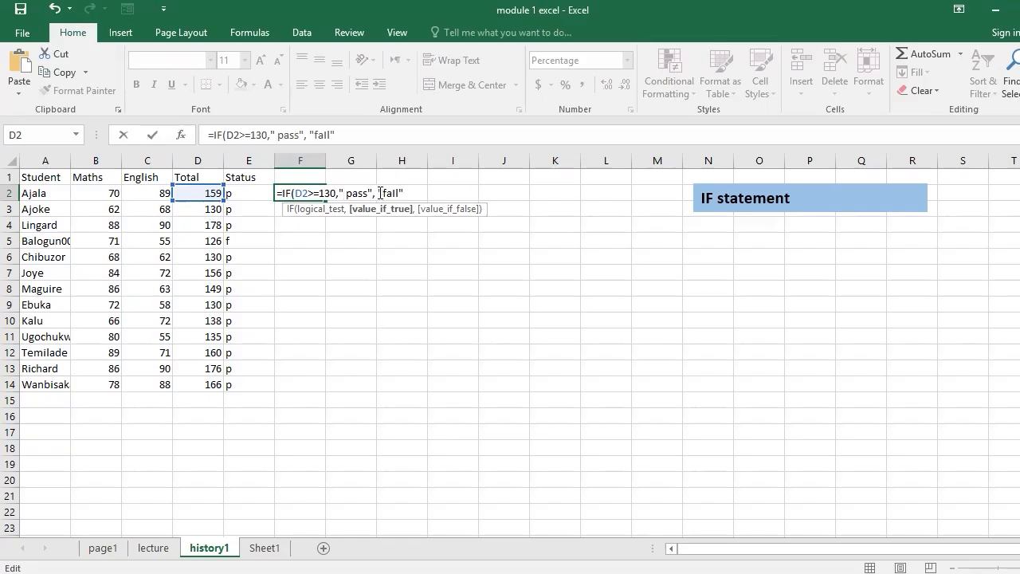
left_click(378, 193)
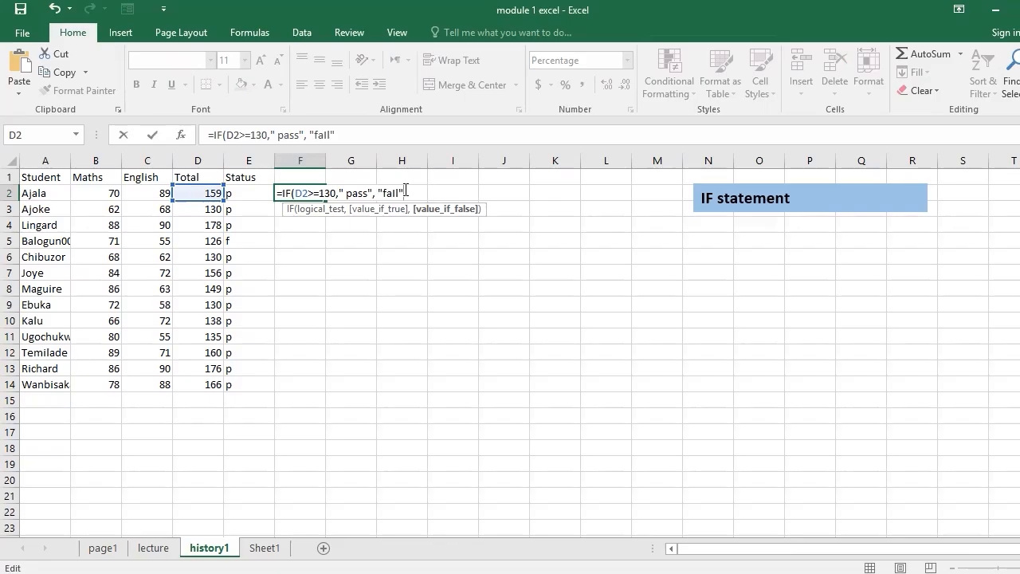
type(")")
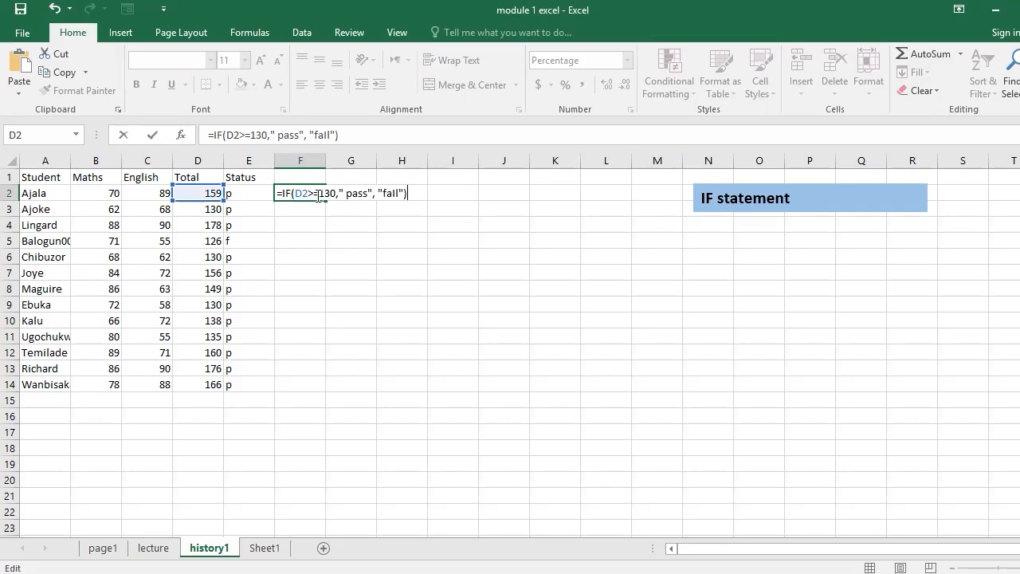
left_click(380, 195)
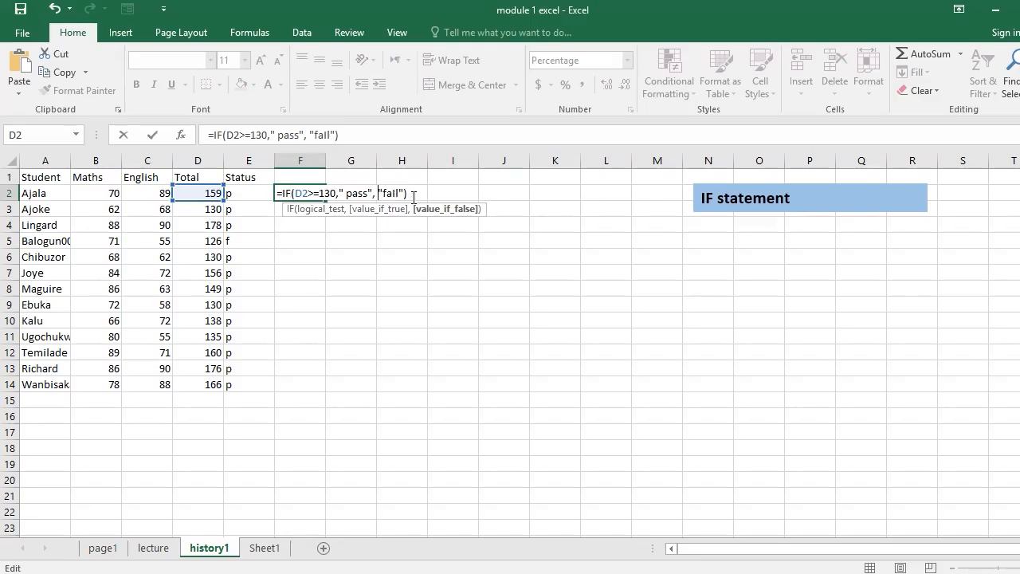
key("Return")
- Fill the pass/fail IF formula from F2 down through F14 for all the students
left_click(318, 193)
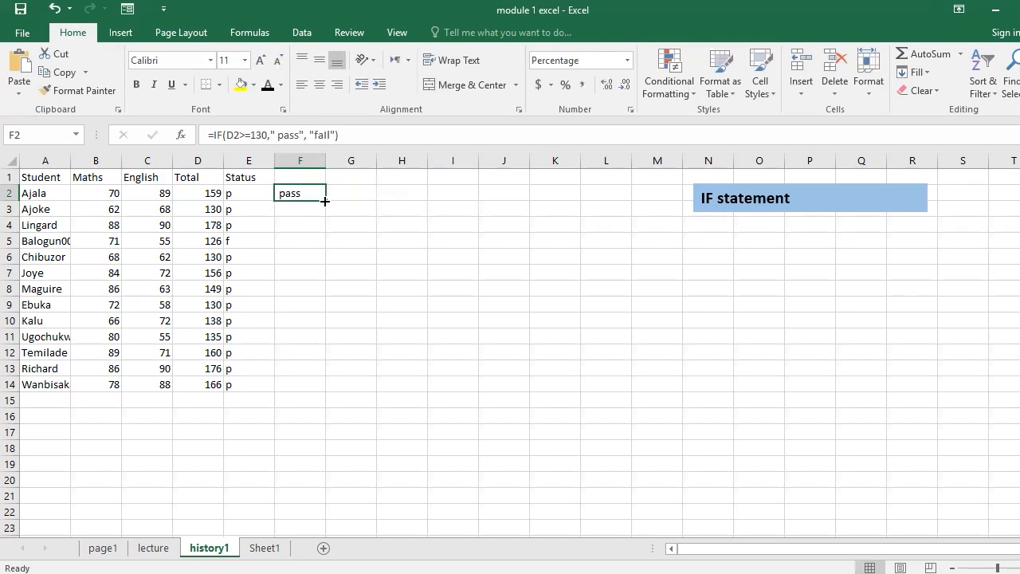
left_click_drag(325, 201, 307, 385)
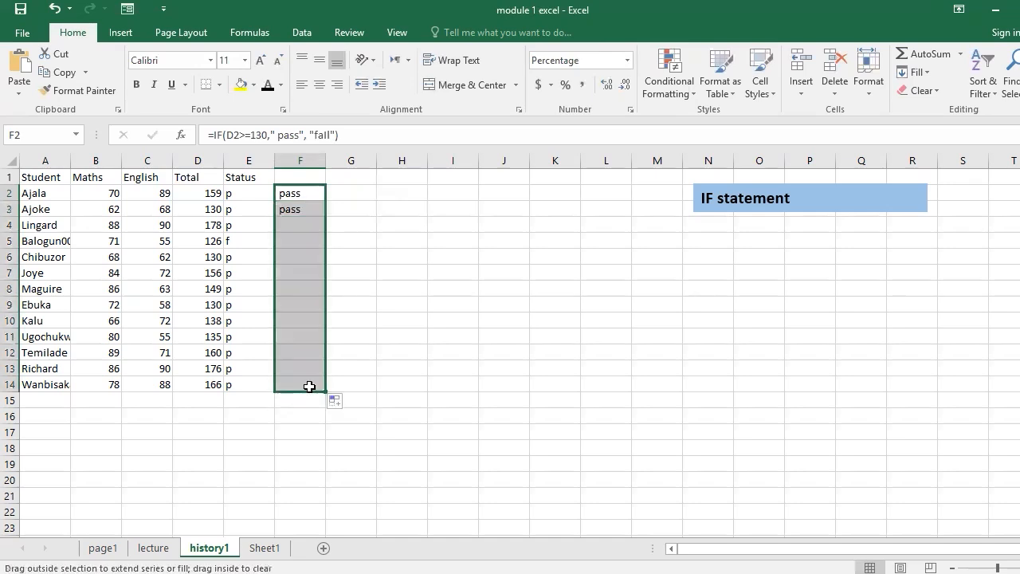
left_click(310, 208)
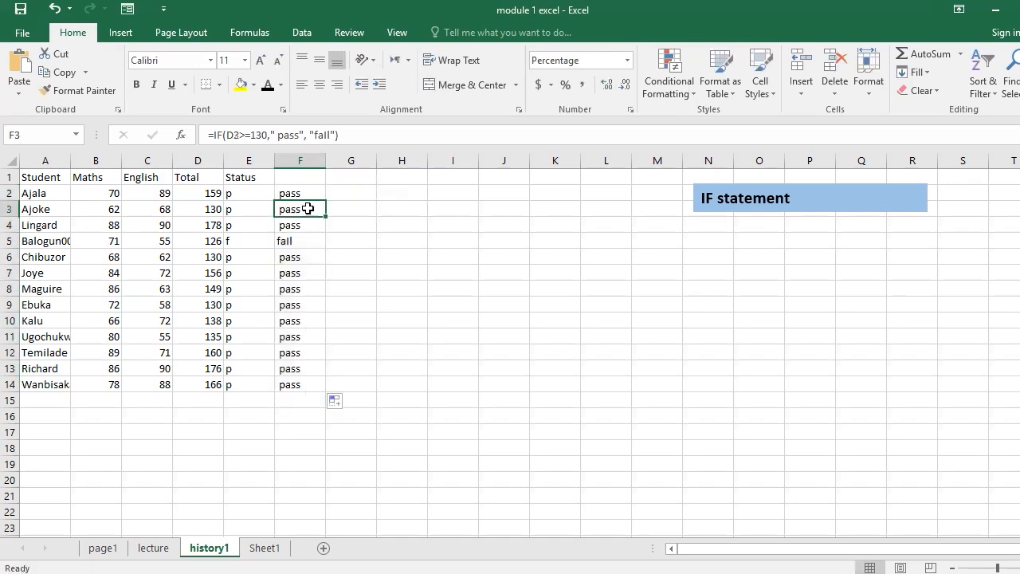
- Replace the total in cell D8 with 129 to test the status formulas
left_click(208, 274)
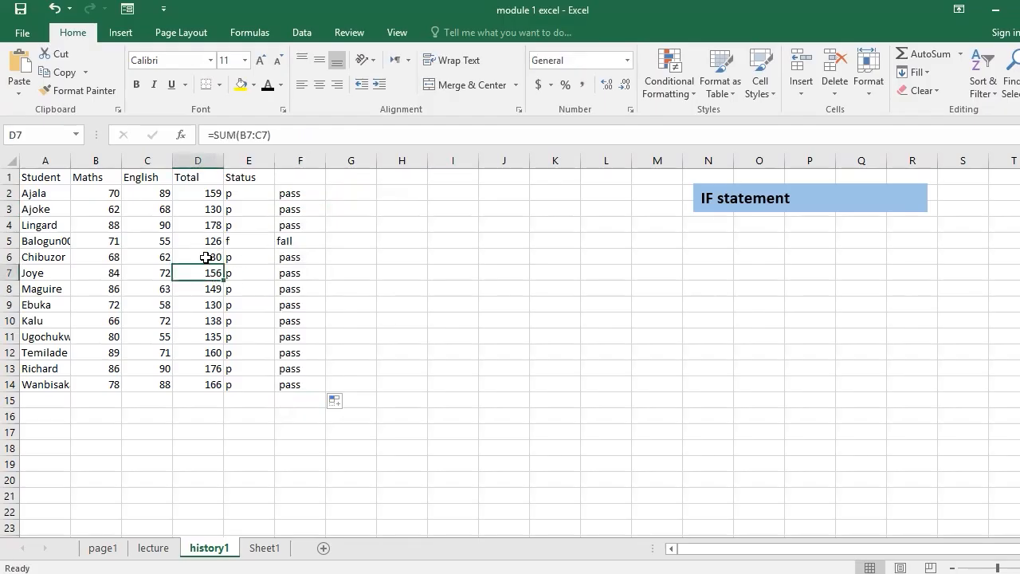
left_click(204, 257)
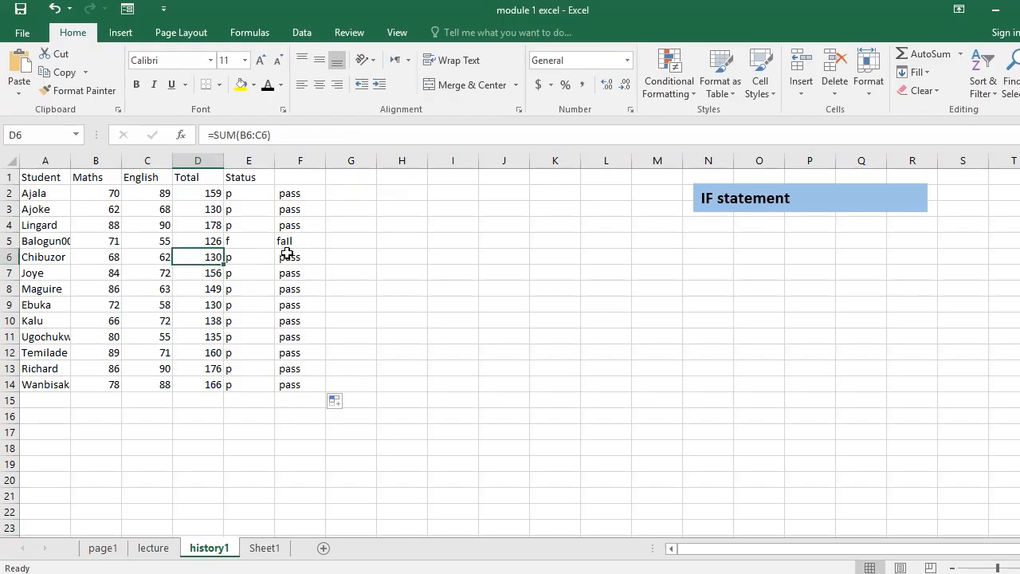
left_click(204, 275)
left_click(204, 289)
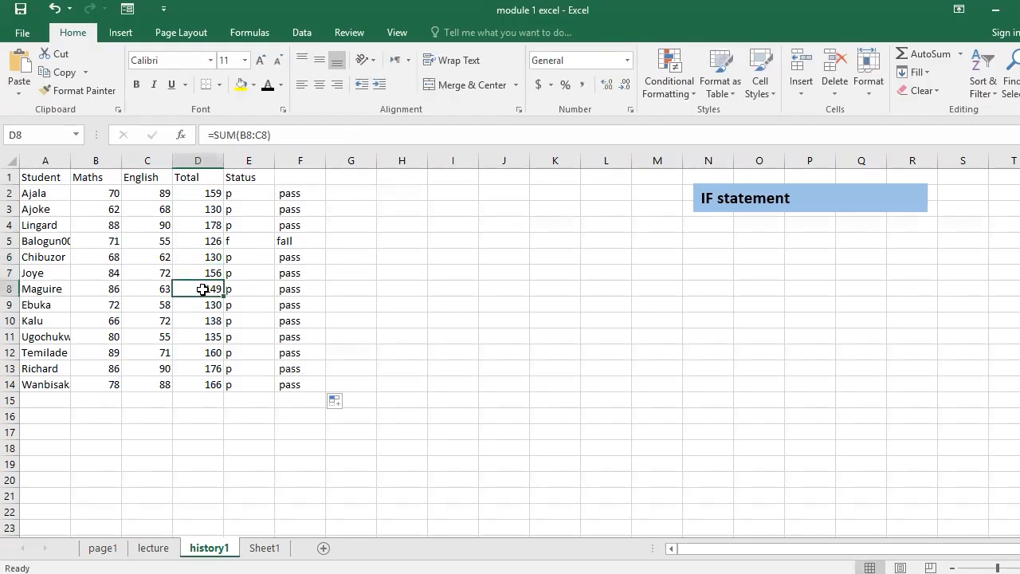
type("129")
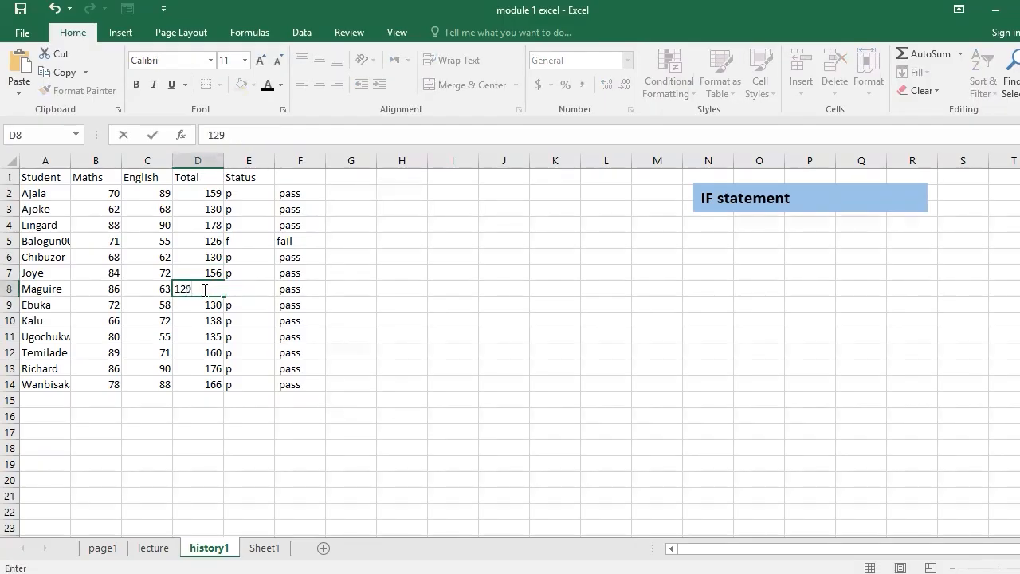
key("Return")
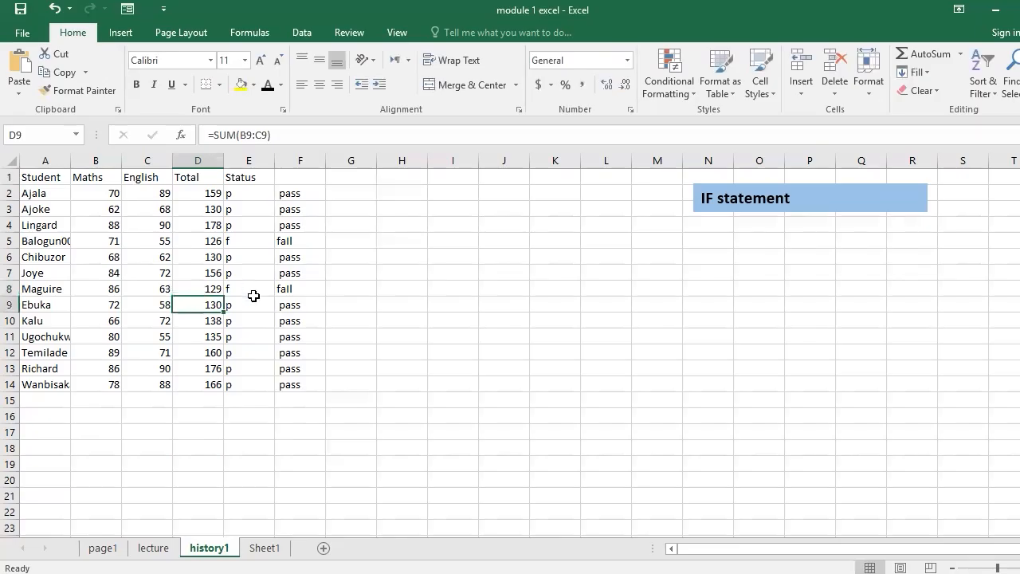
- Replace the total in cell D12 with 128 as a second test of the status formulas
left_click(214, 352)
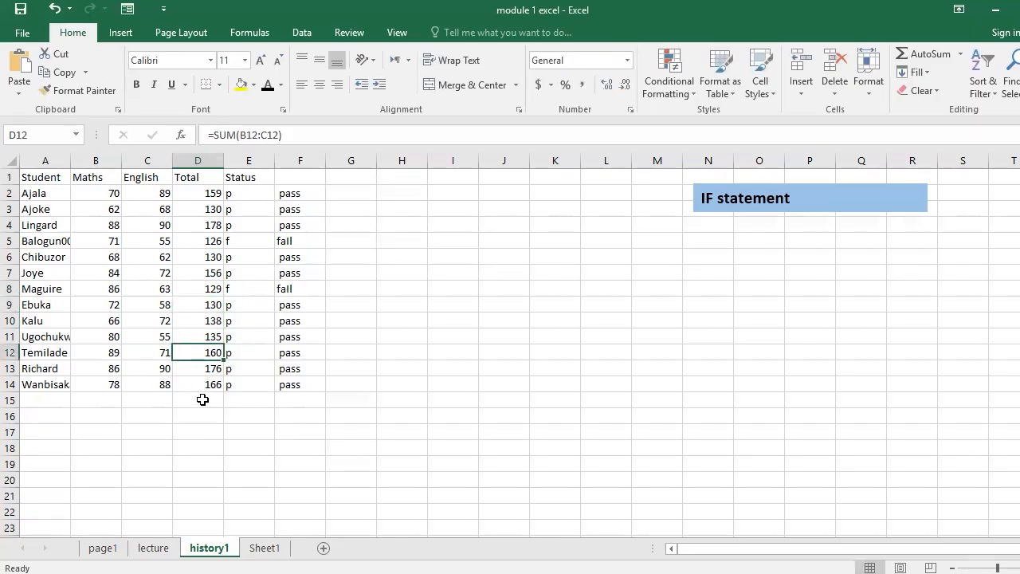
type("128")
key("ctrl+Return")
key("Down")
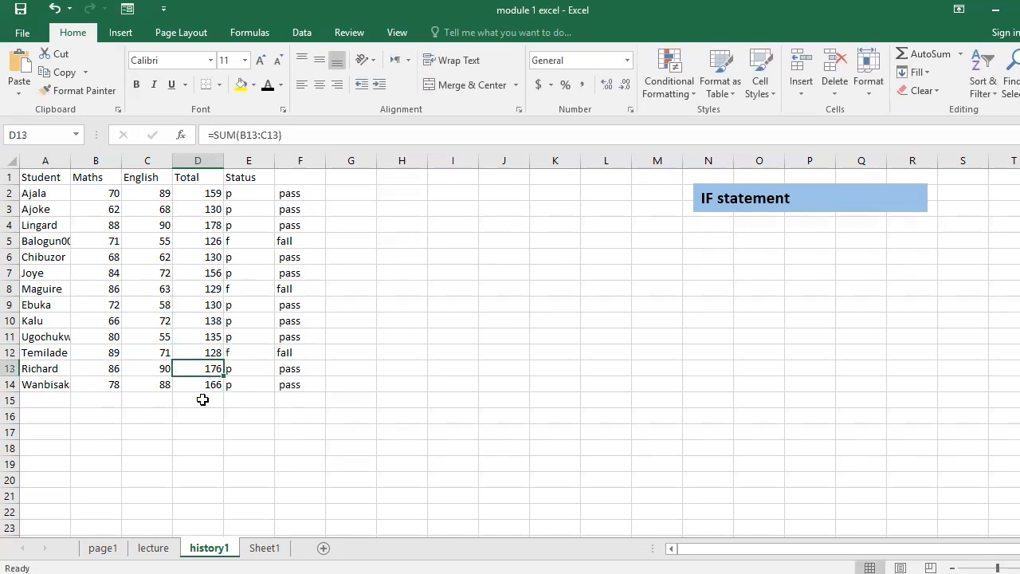
left_click(284, 300)
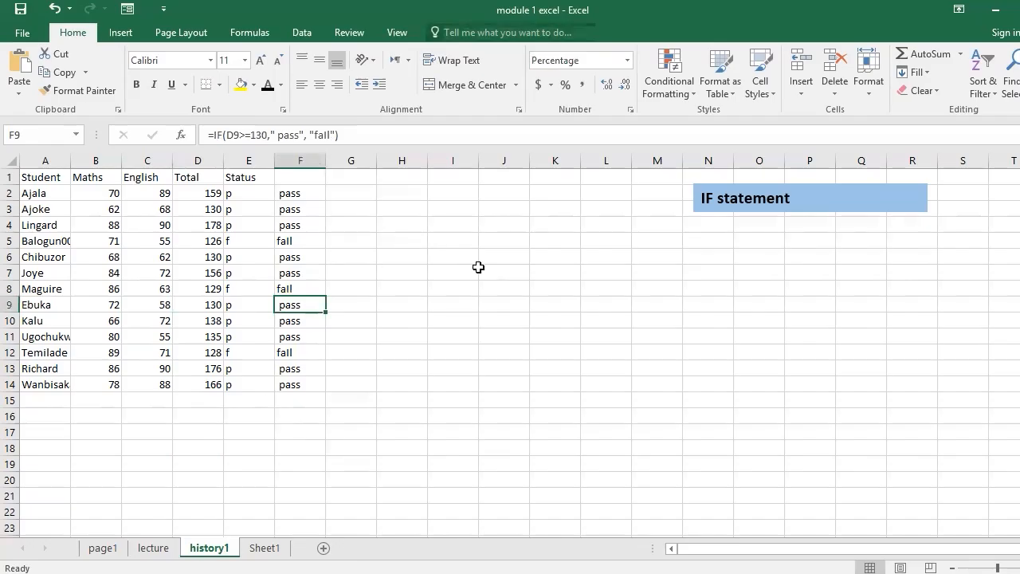
left_click(342, 195)
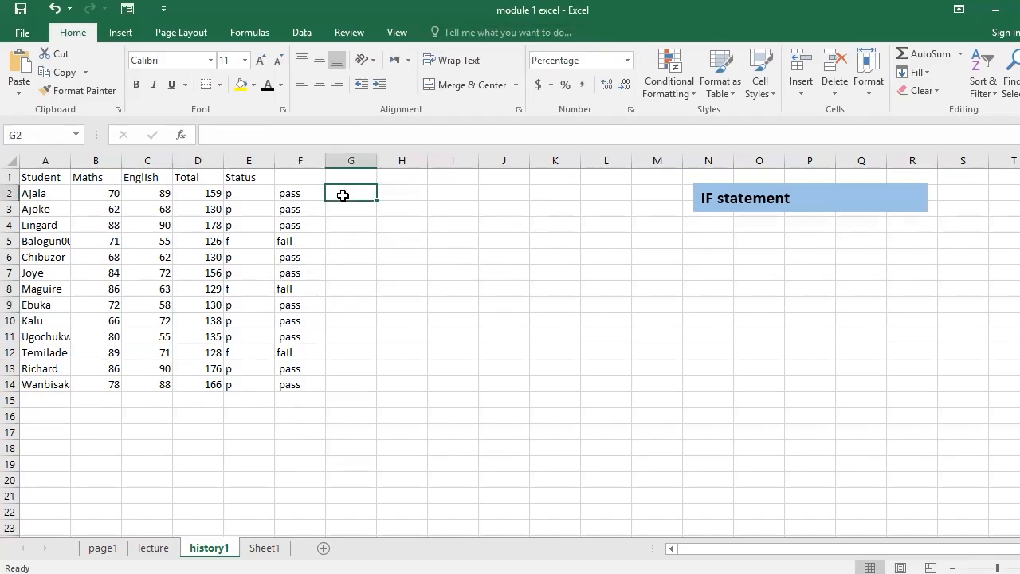
- Extend the blue text box heading to read "IF statement, nested if"
left_click(793, 198)
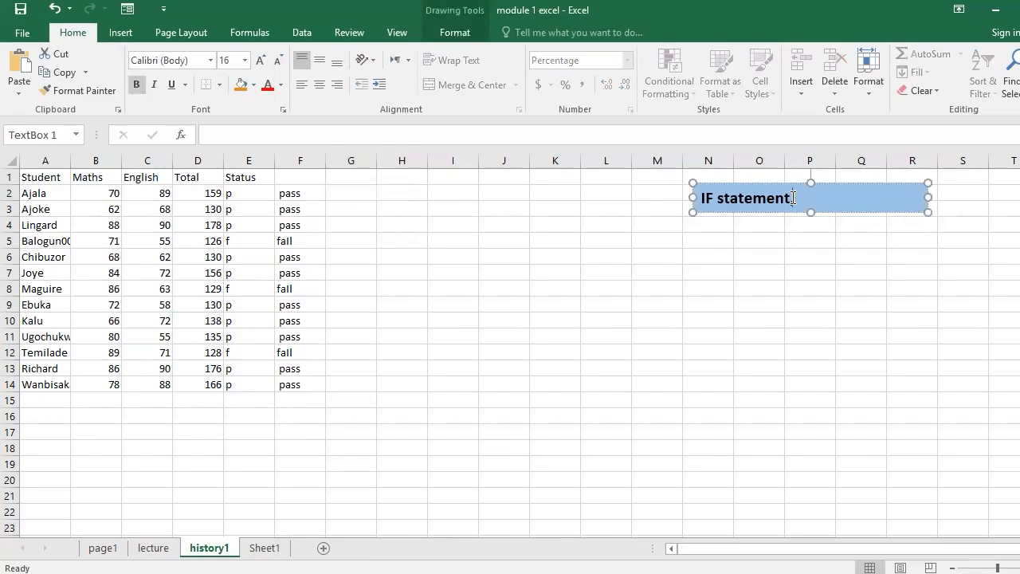
type("nested if")
left_click(792, 199)
type(",")
left_click(418, 243)
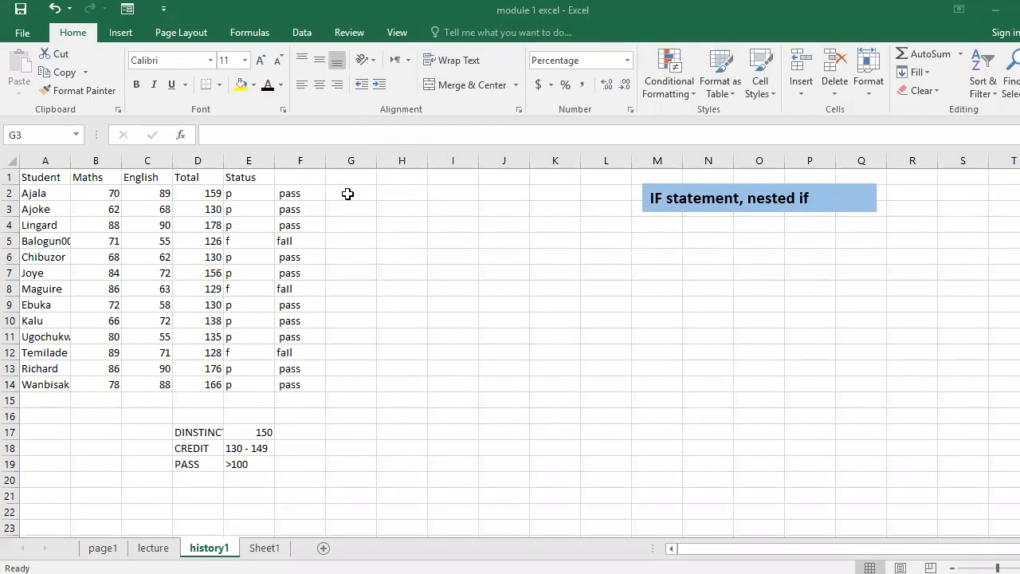
- Autofit the width of column D so the full DINSTINCTION label in D17 fits
left_click(346, 194)
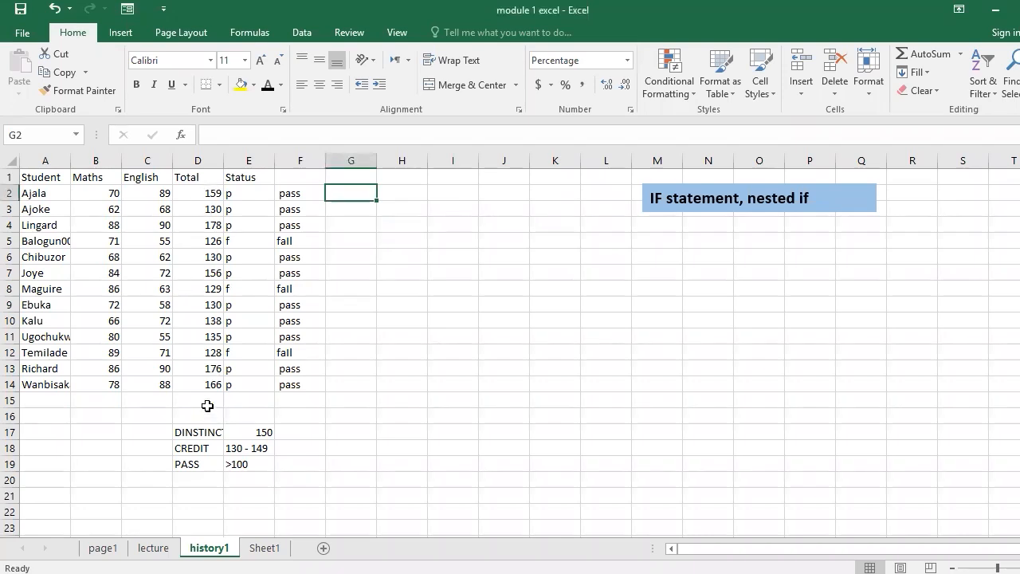
left_click(205, 433)
left_click_drag(198, 432, 212, 196)
left_click(212, 192)
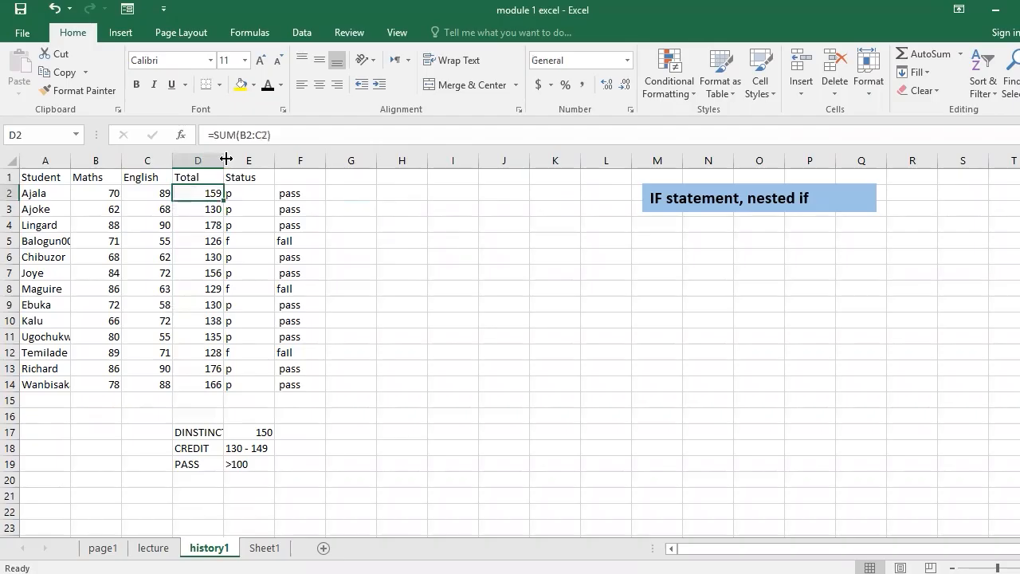
double_click(226, 159)
left_click(222, 432)
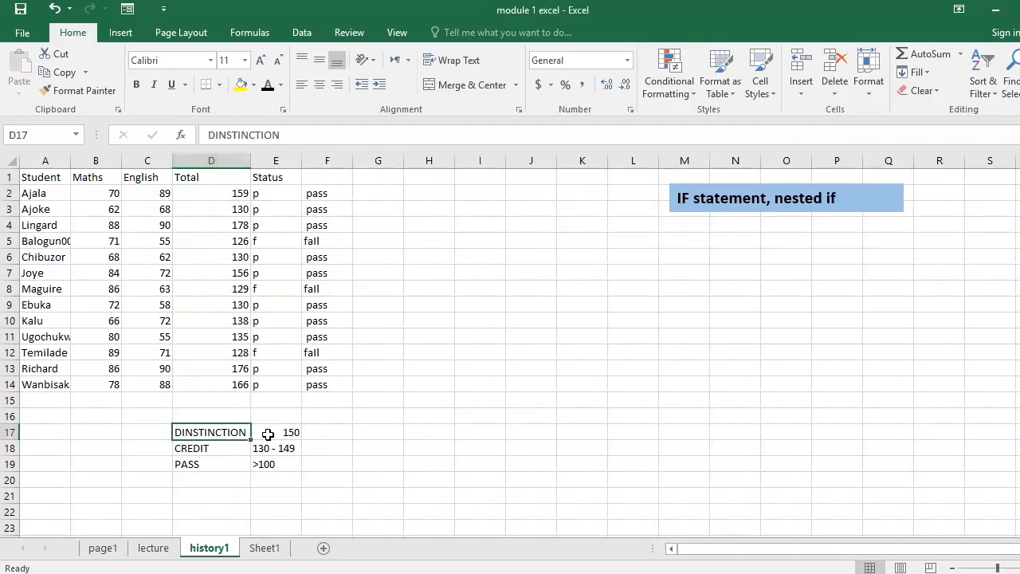
- Change the DINSTINCTION criterion in cell E17 to >150
left_click(268, 434)
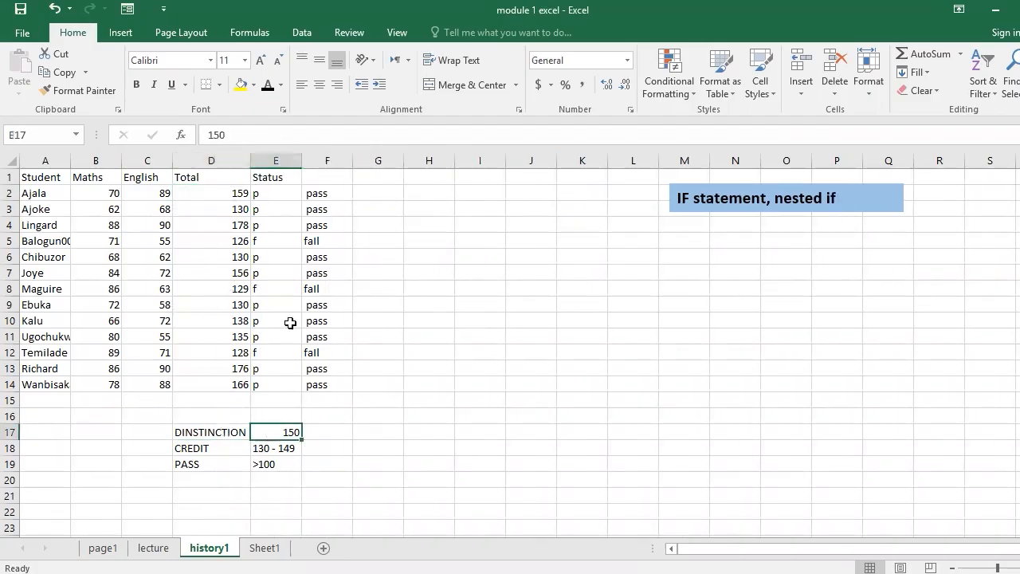
left_click(208, 135)
type(">")
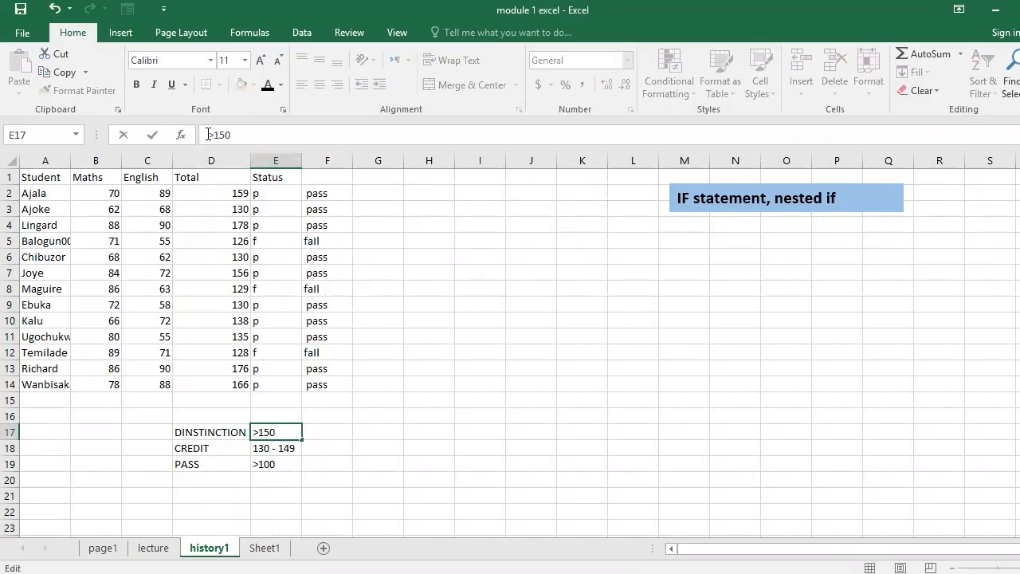
key("Return")
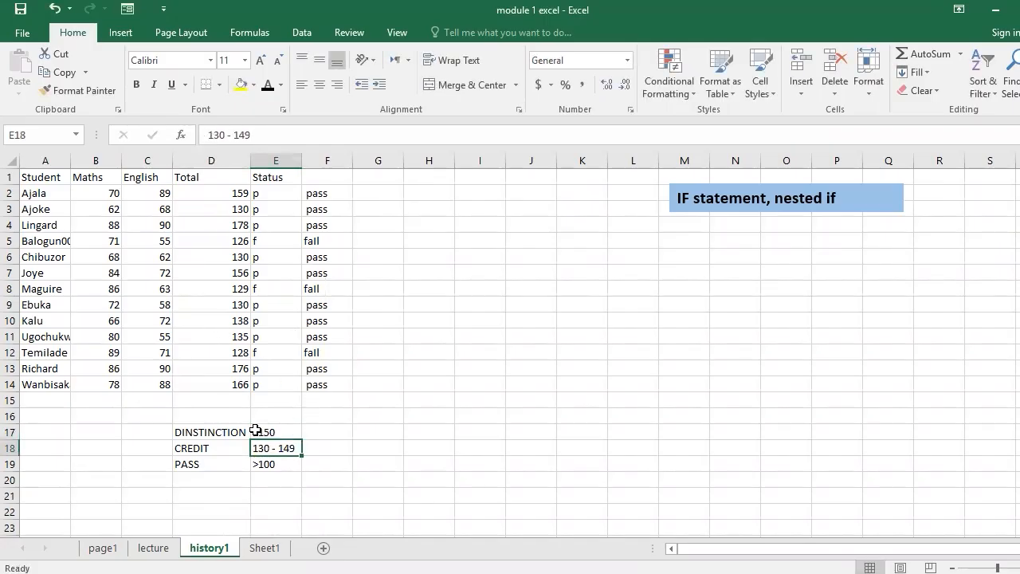
left_click(231, 448)
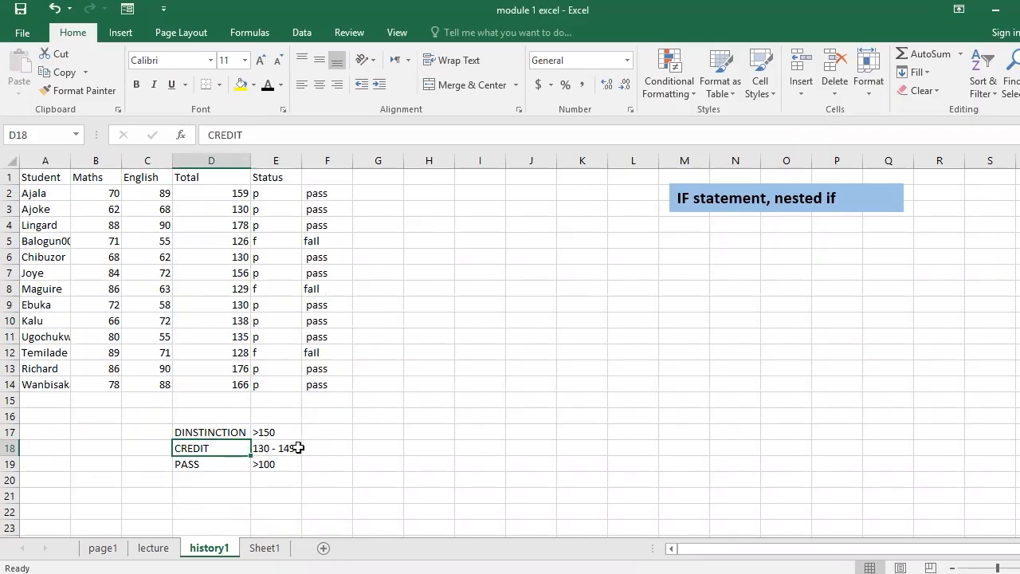
left_click(205, 465)
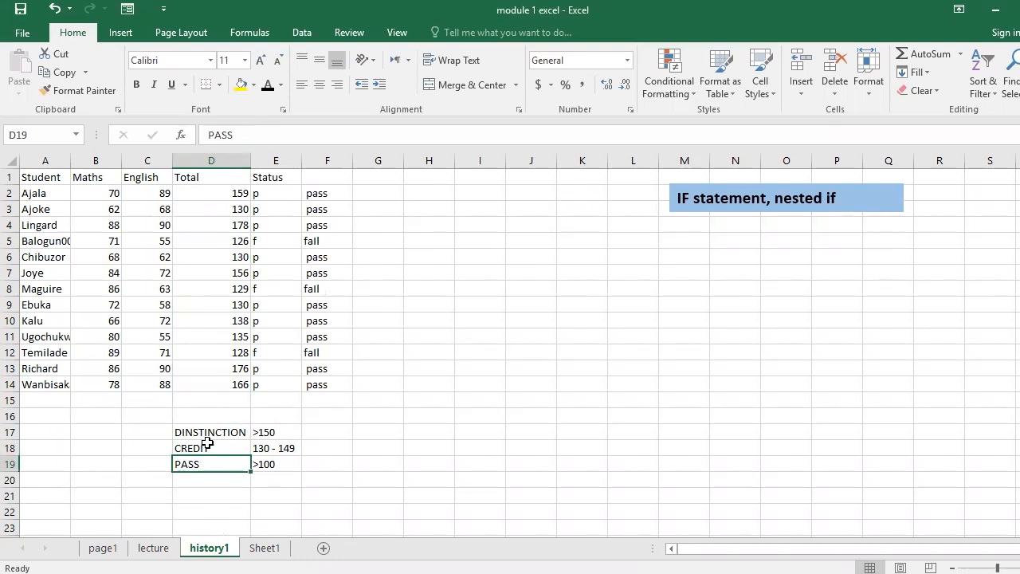
left_click(208, 430)
left_click(207, 462, "shift")
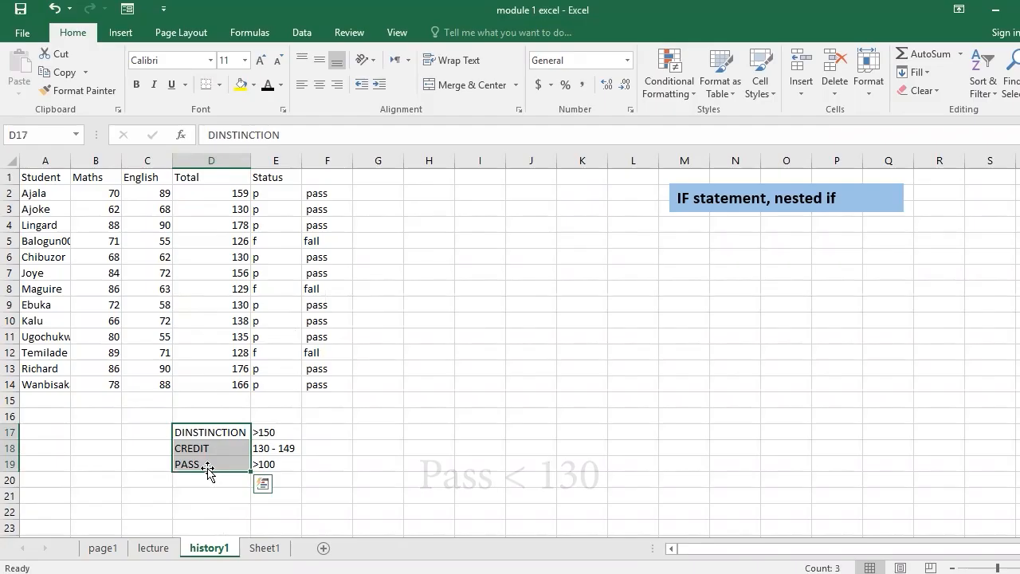
- Begin an IF formula in cell G2 that returns the DINSTINCTION label in D17 when D2>=150
left_click(365, 193)
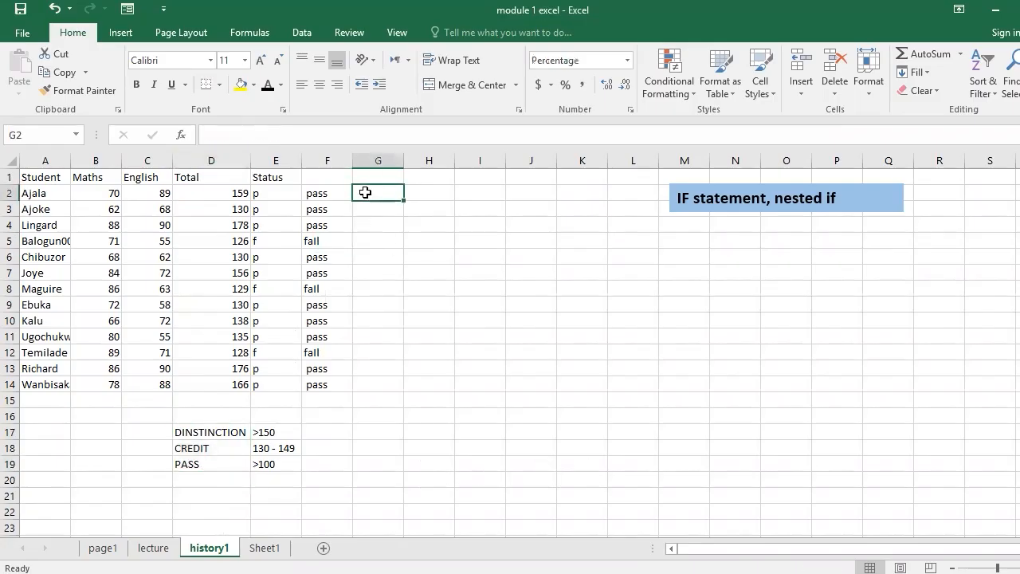
type("=")
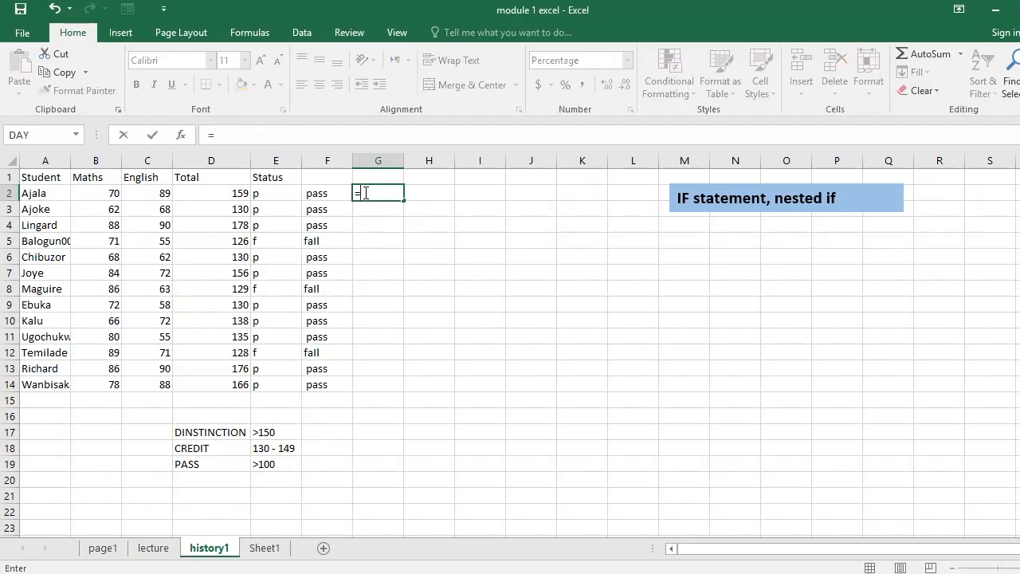
type("if")
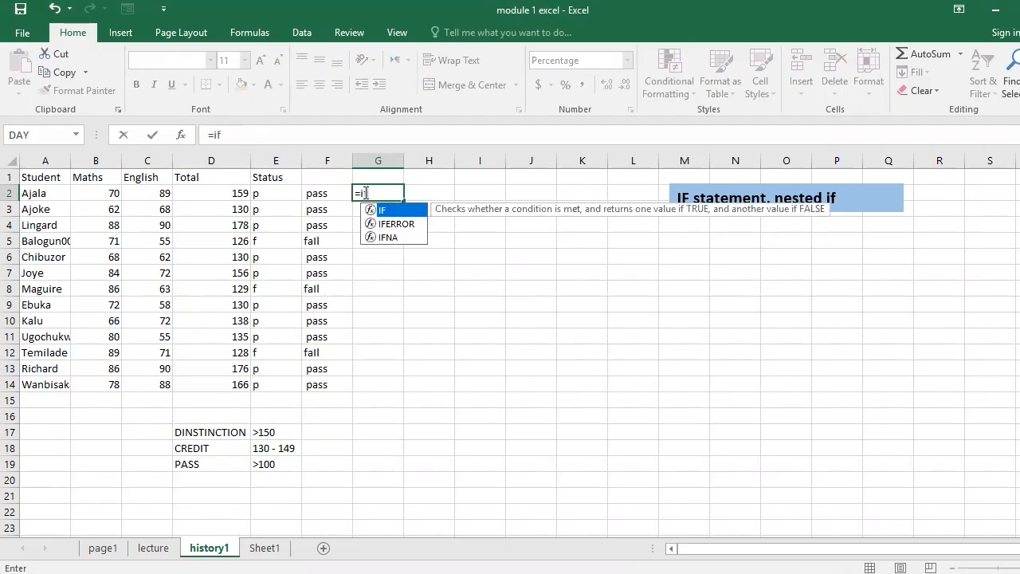
key("Tab")
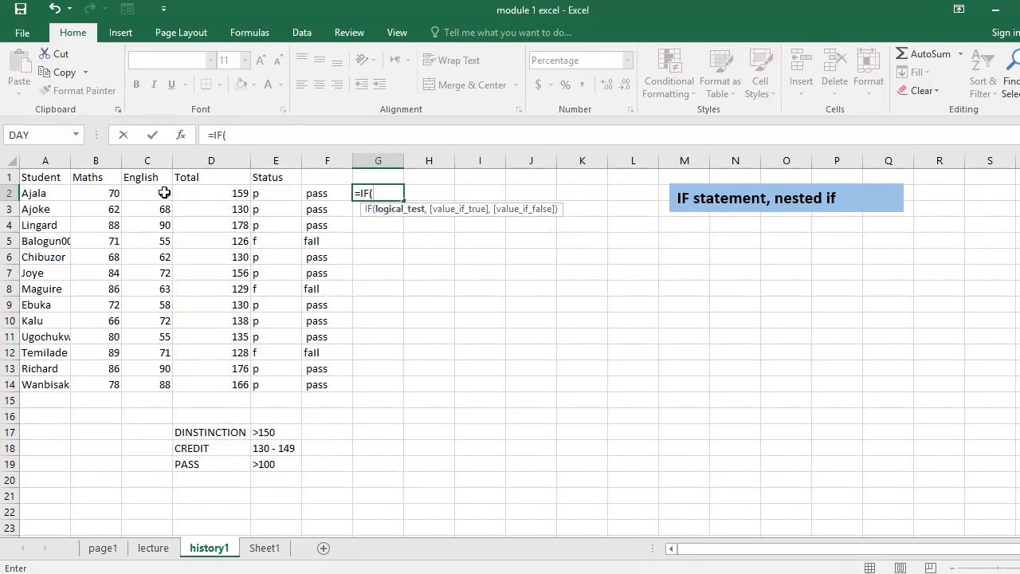
left_click(209, 195)
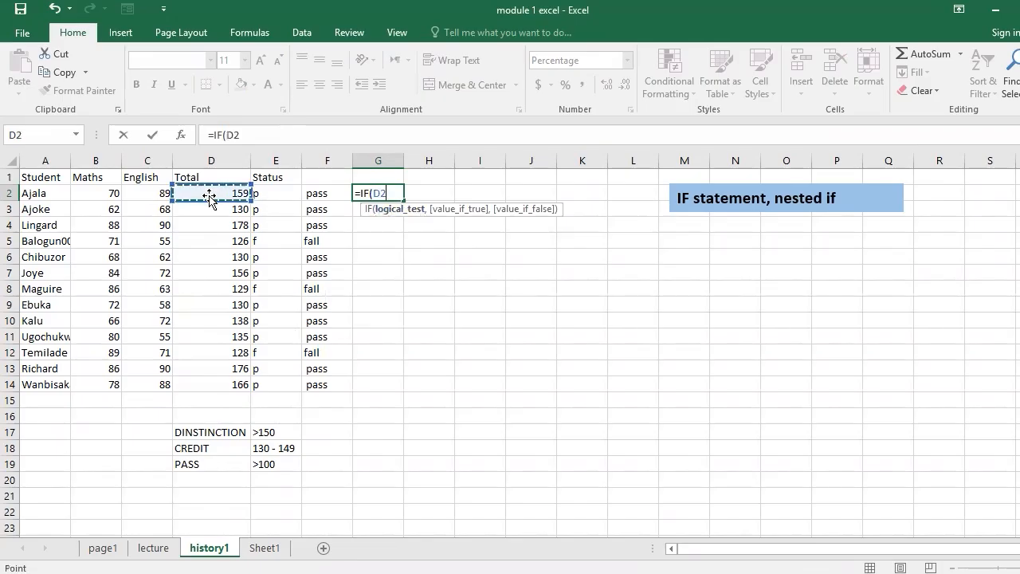
type(">=150,")
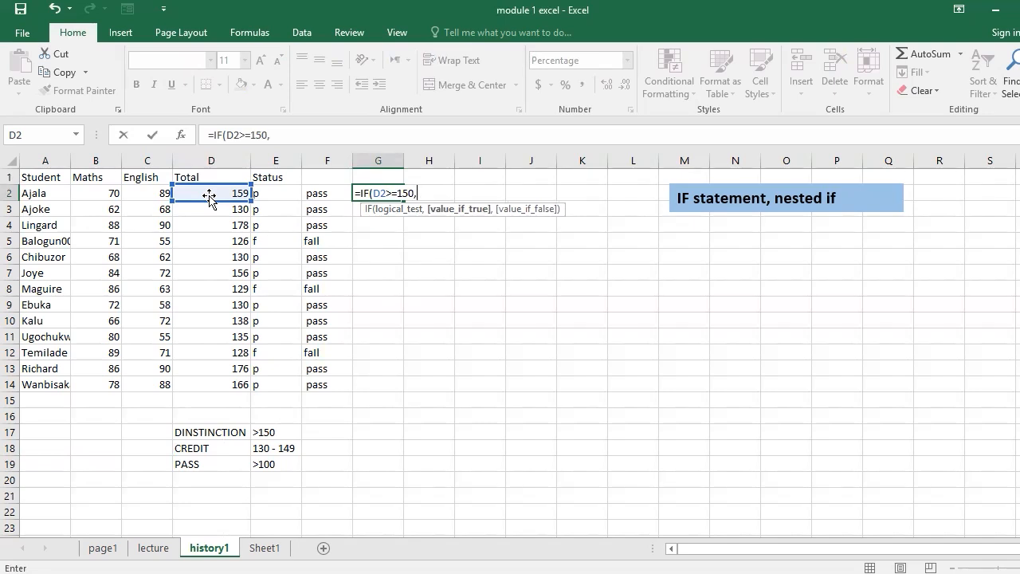
left_click(228, 432)
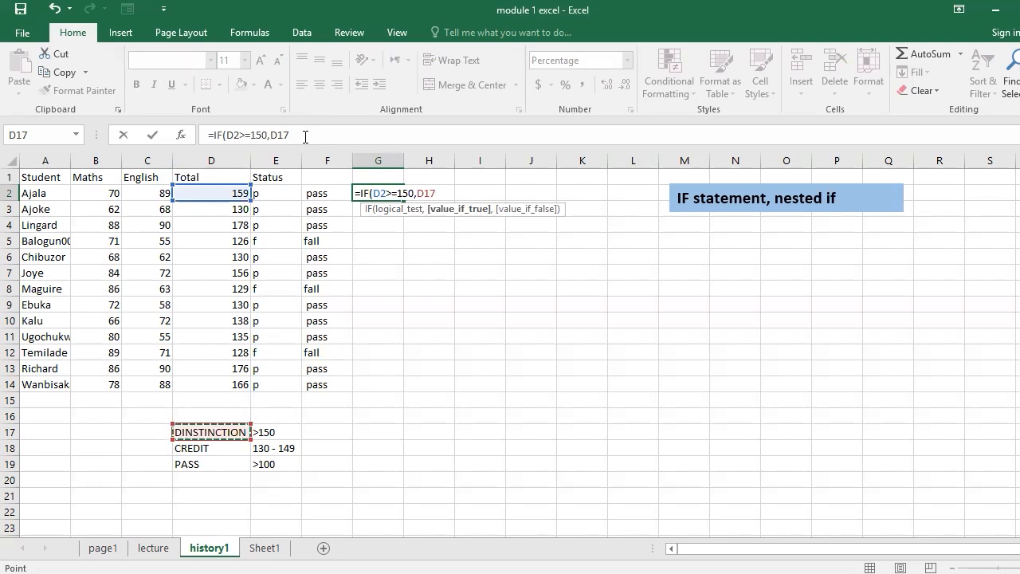
type(",")
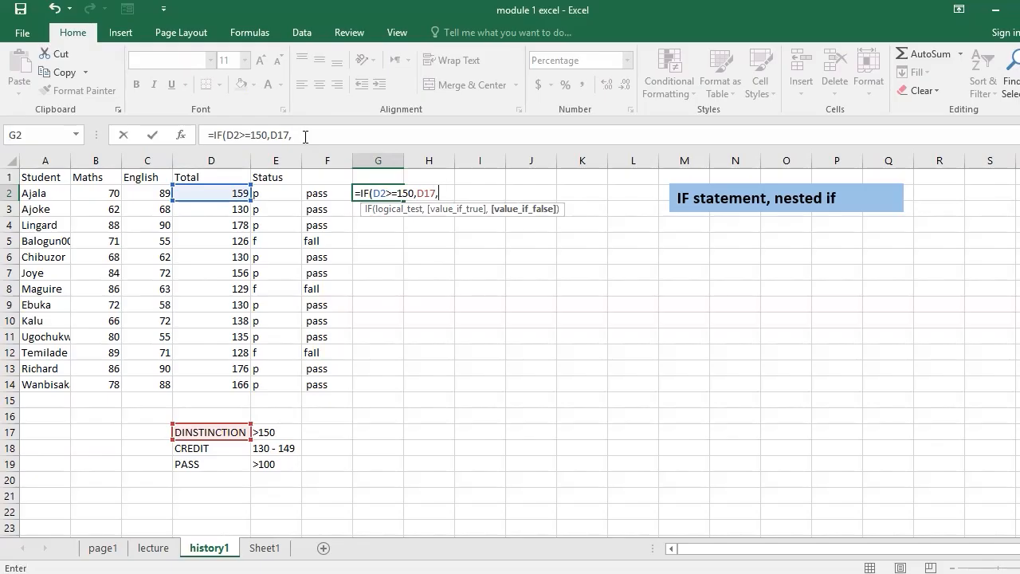
- Complete the G2 formula with a nested IF(D2>=130,D18,D19) as the value if false
type("if")
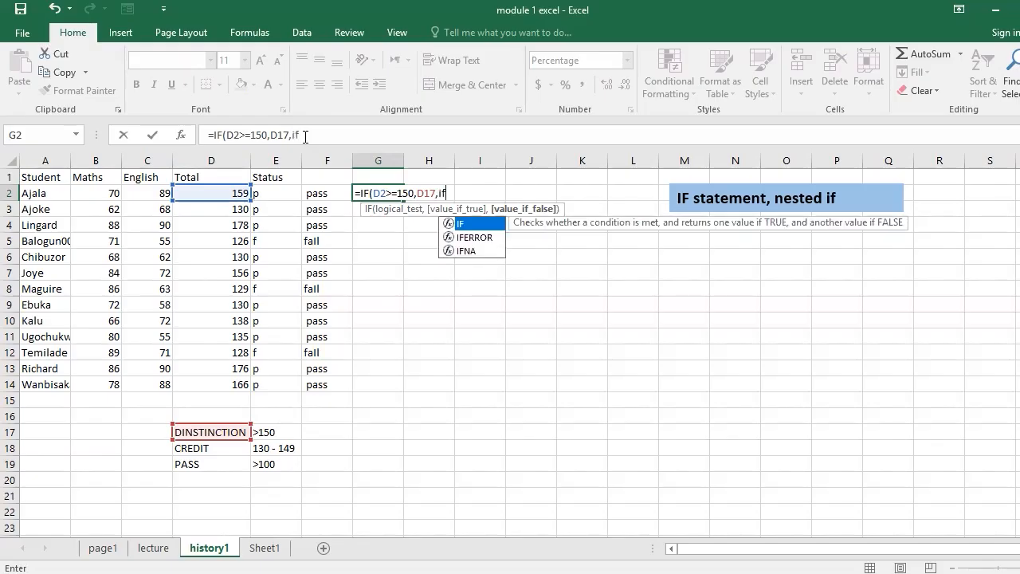
key("Tab")
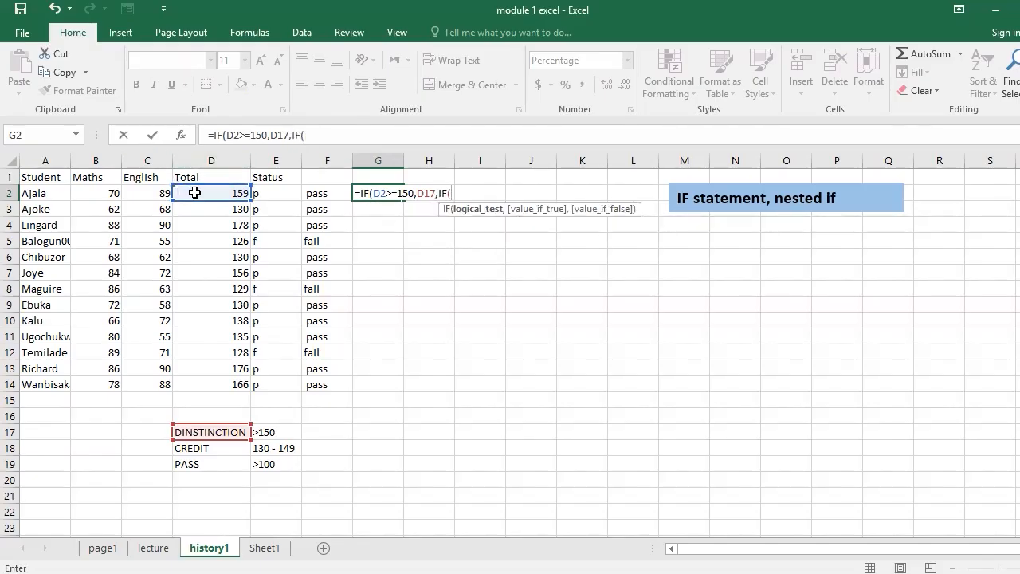
left_click(201, 193)
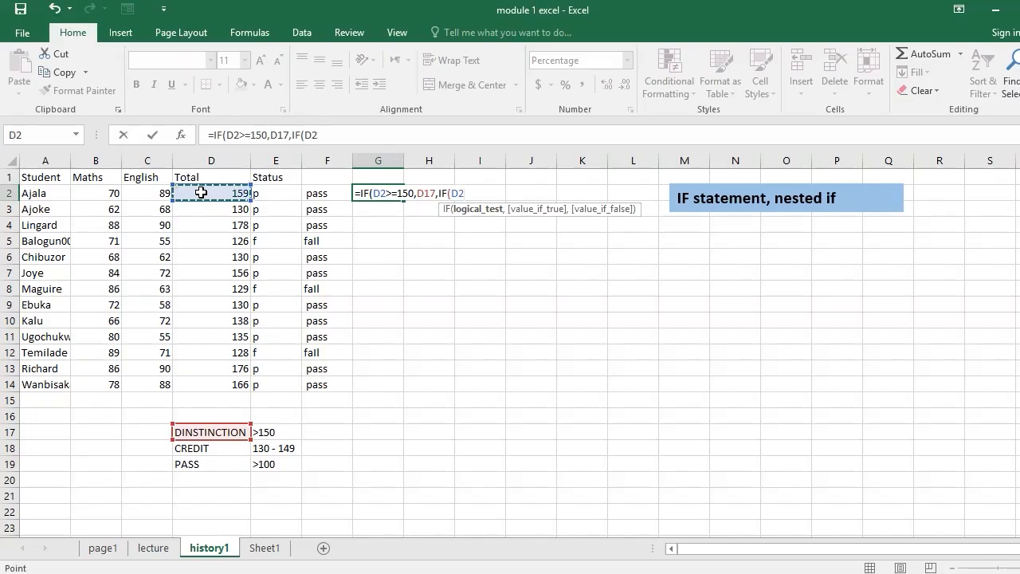
type(">=")
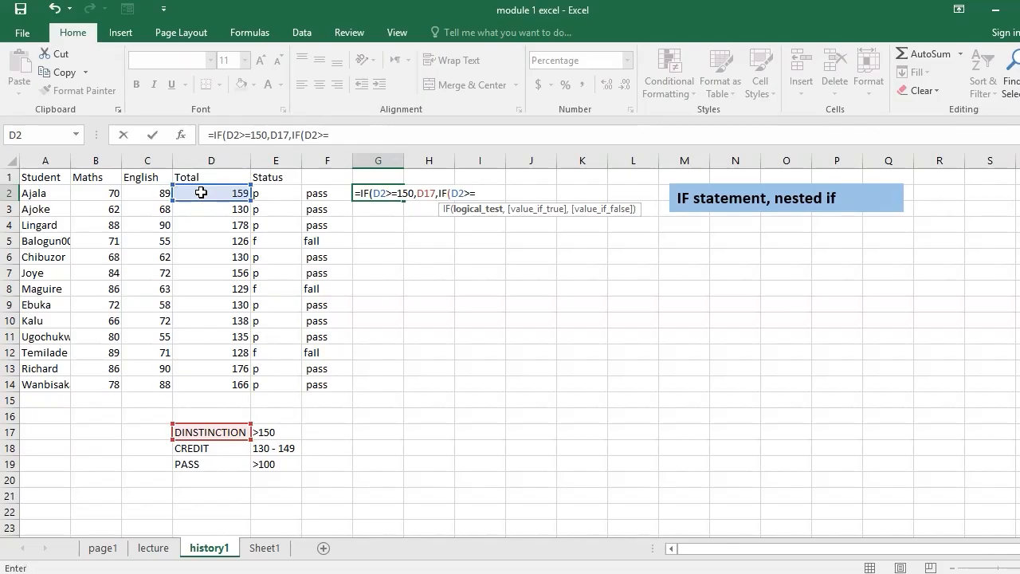
type("130,")
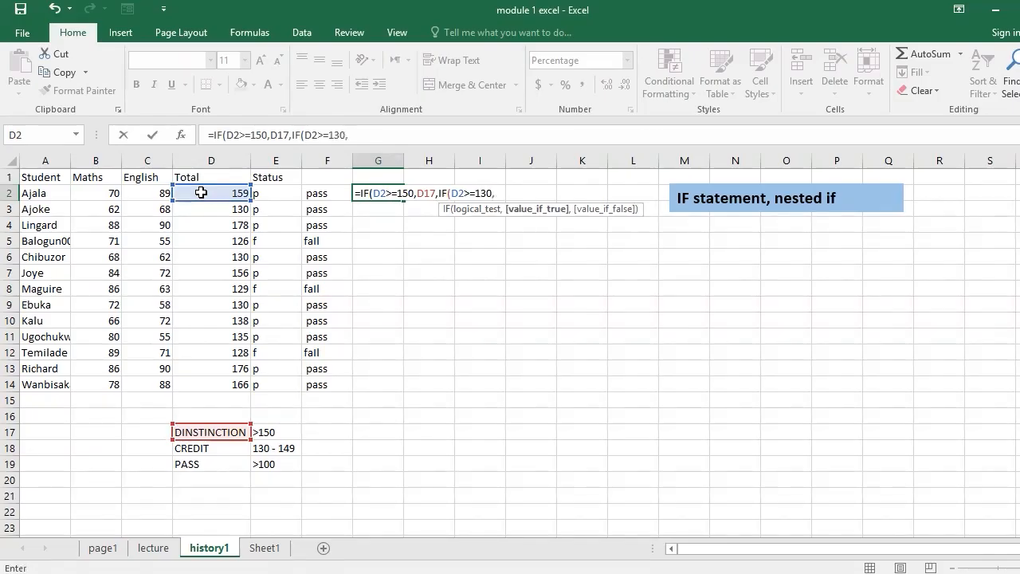
left_click(209, 447)
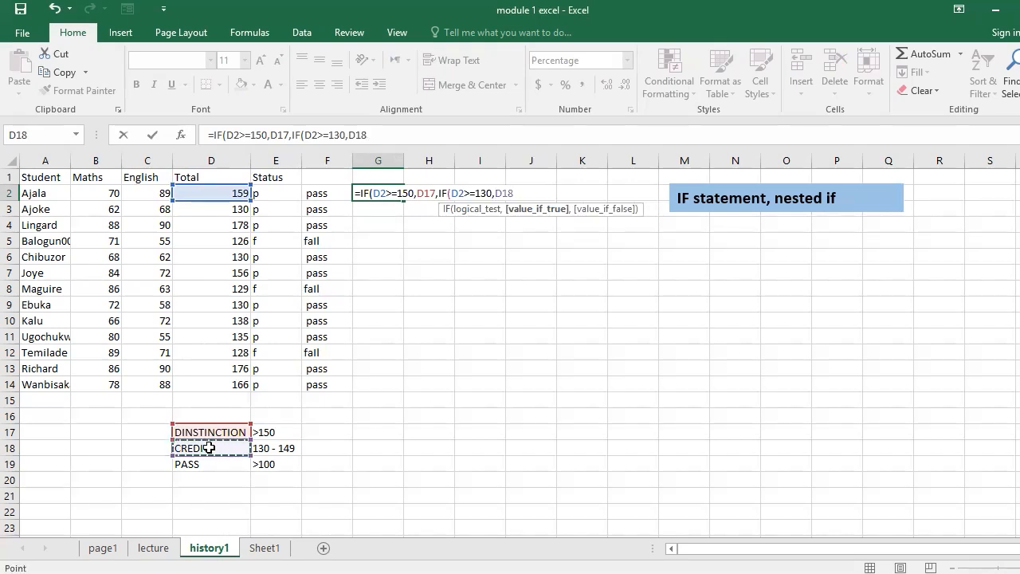
type(",")
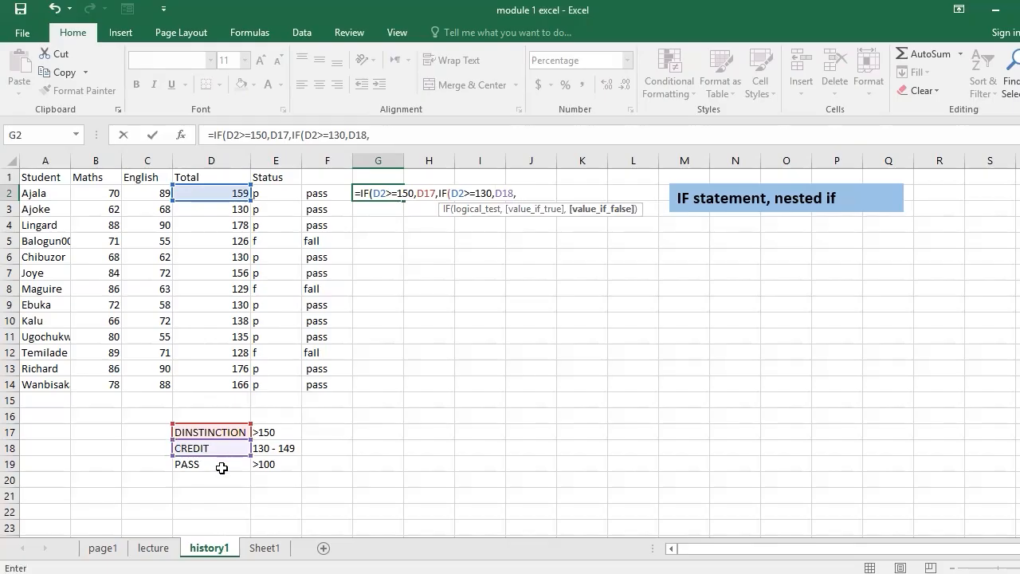
left_click(222, 467)
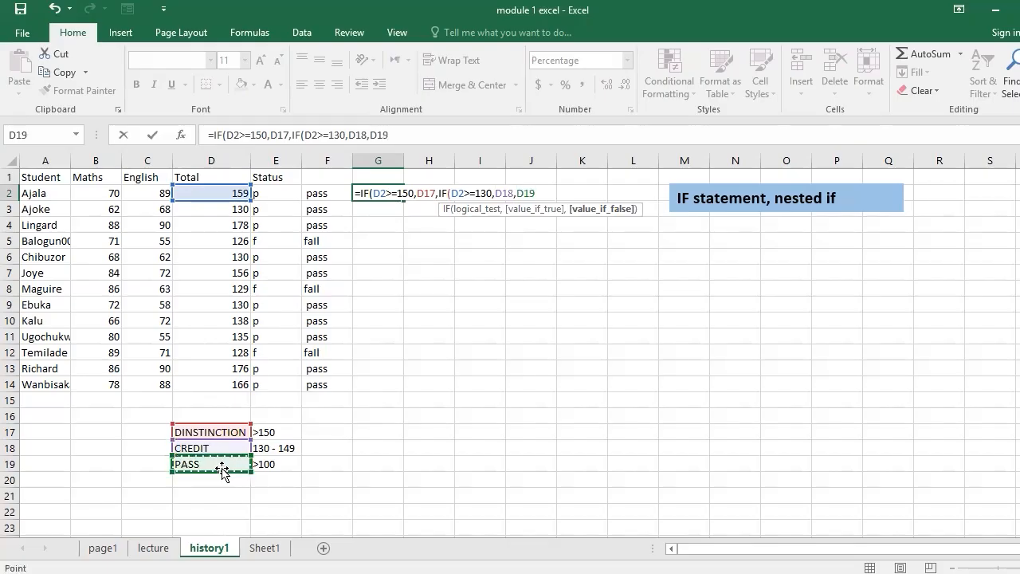
type(")")
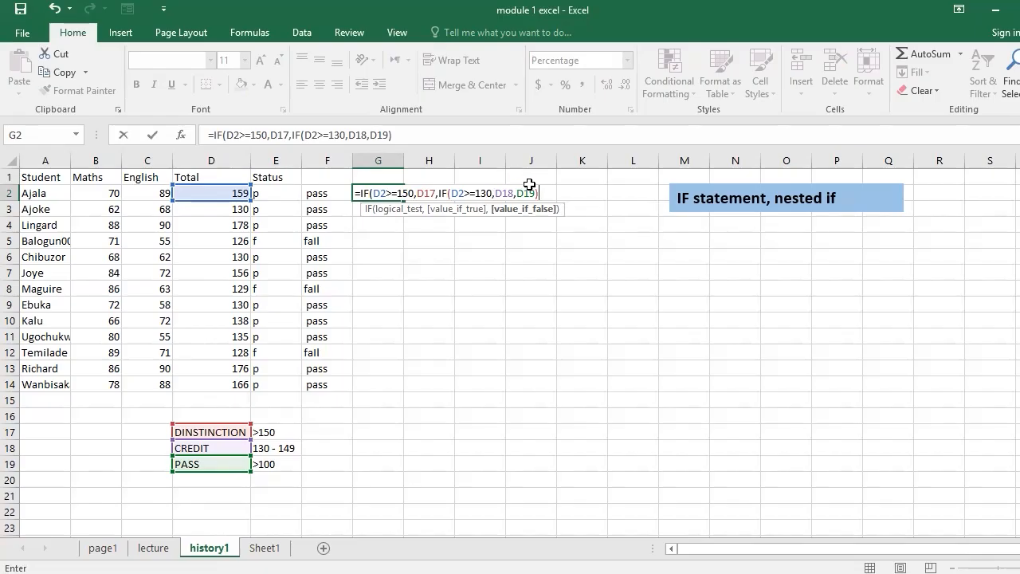
type(")")
key("Return")
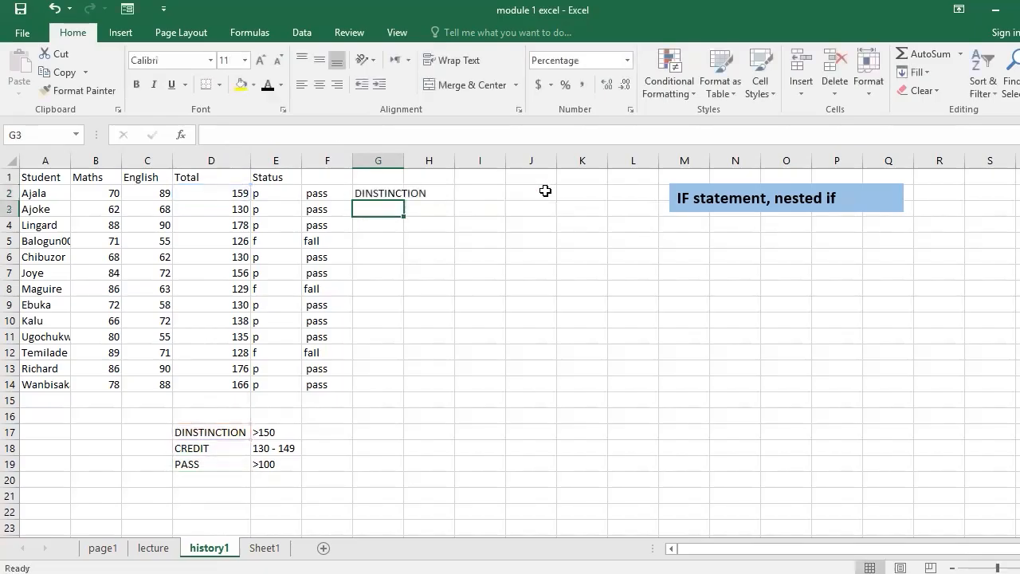
- Fill the G2 formula down to G14 and compare the label cell references in the copied formulas
left_click(399, 193)
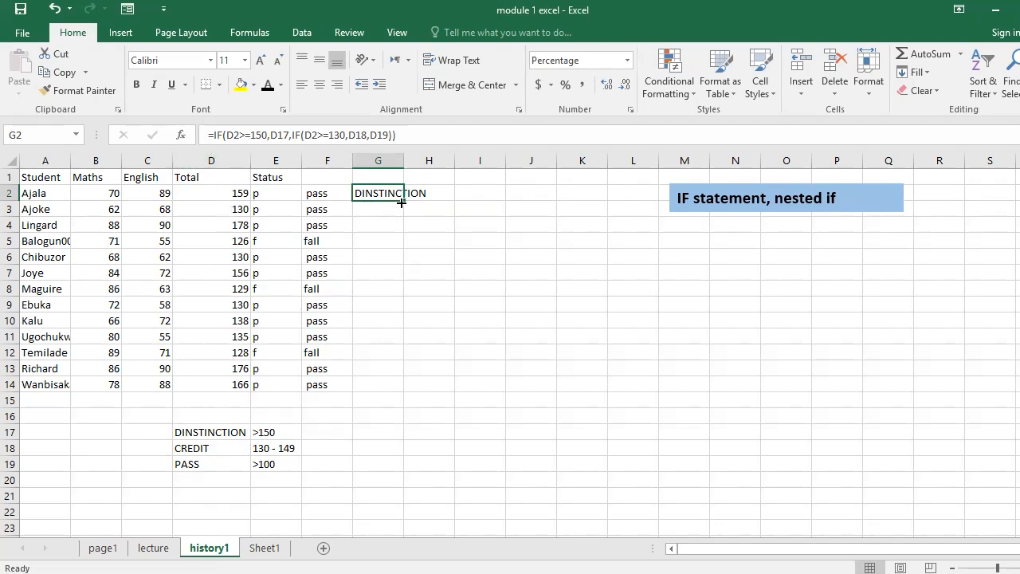
left_click_drag(402, 203, 396, 387)
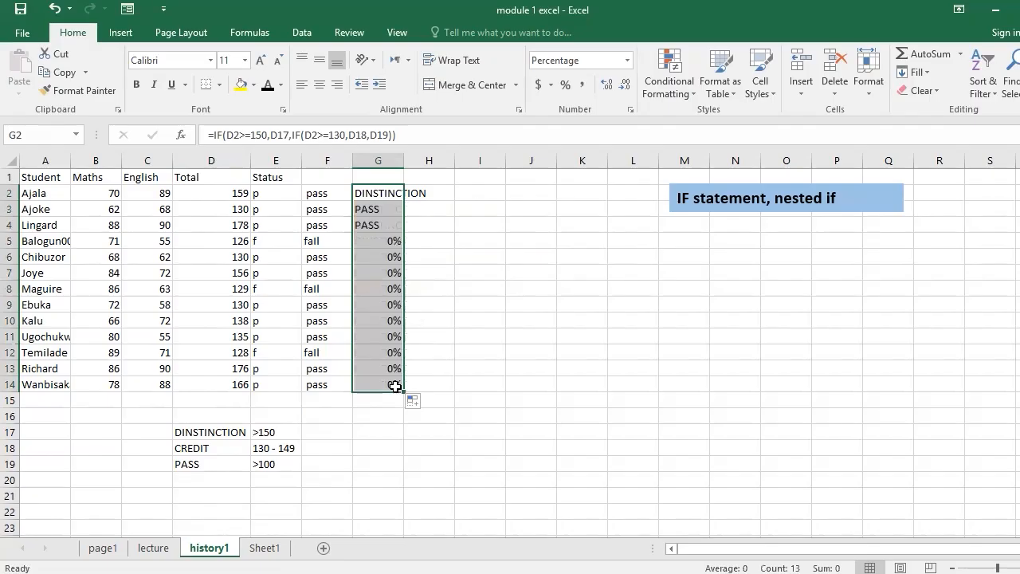
left_click(372, 209)
left_click(368, 224)
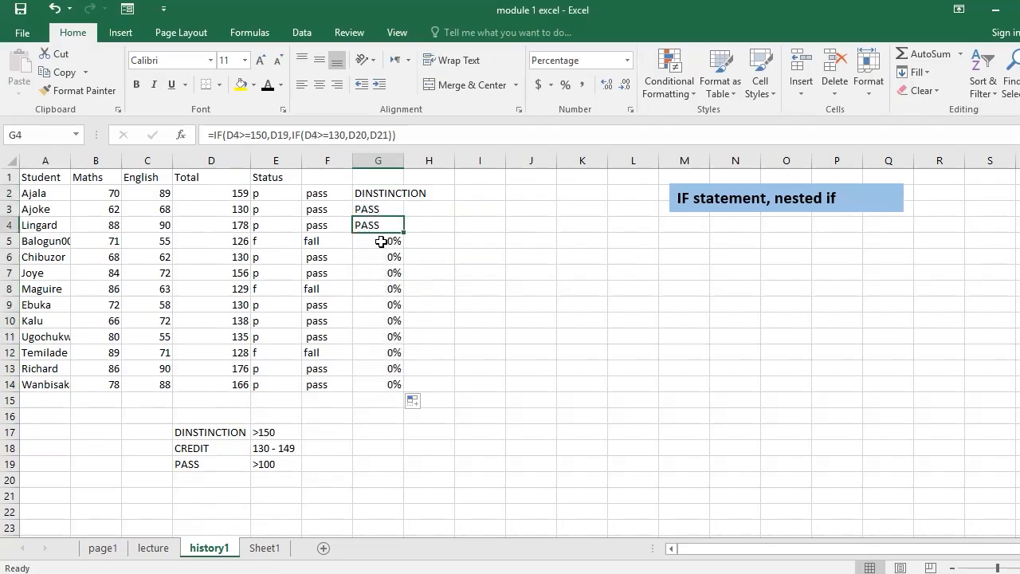
left_click(380, 276)
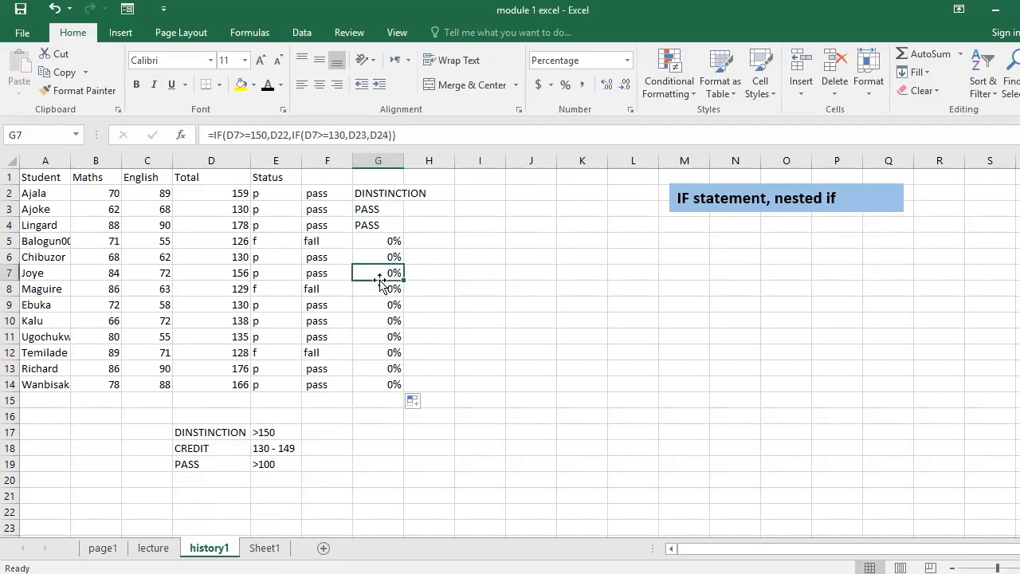
left_click(376, 188)
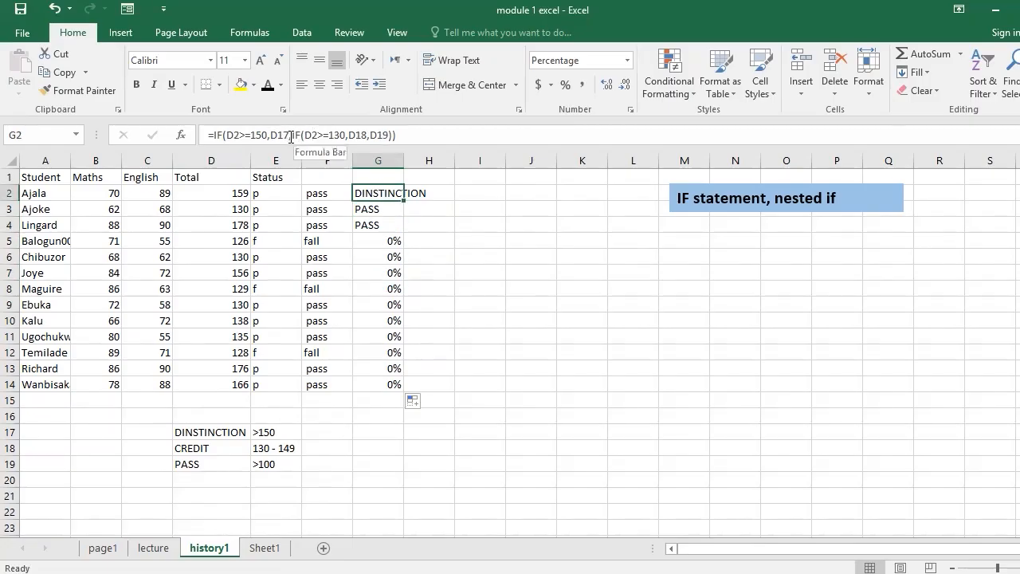
left_click(383, 273)
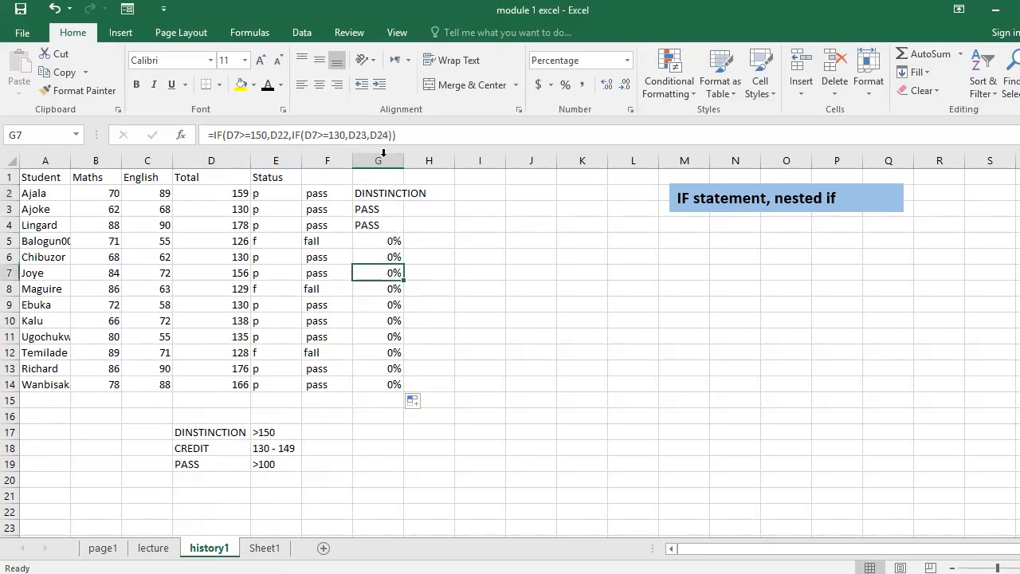
left_click(404, 133)
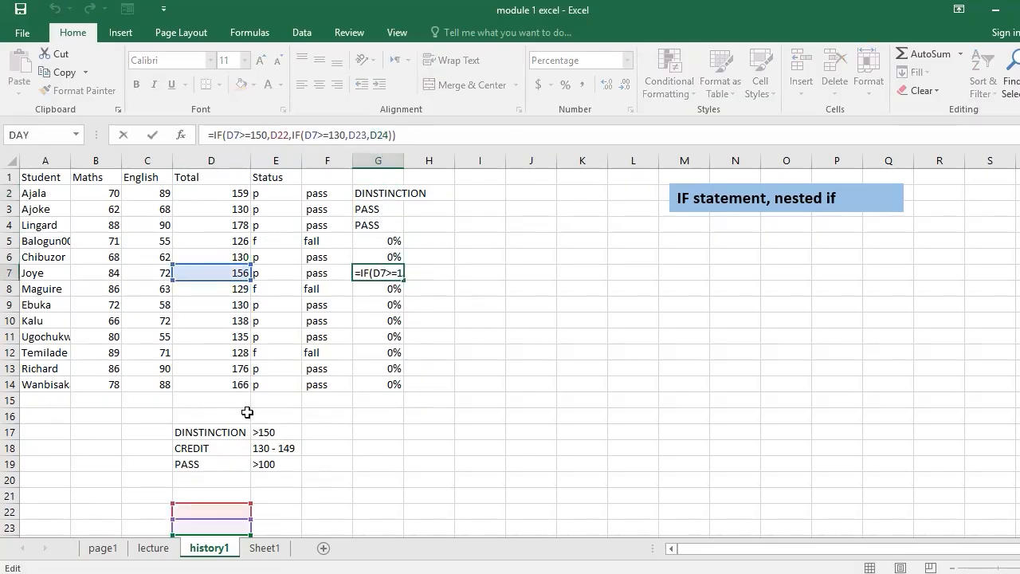
key("Return")
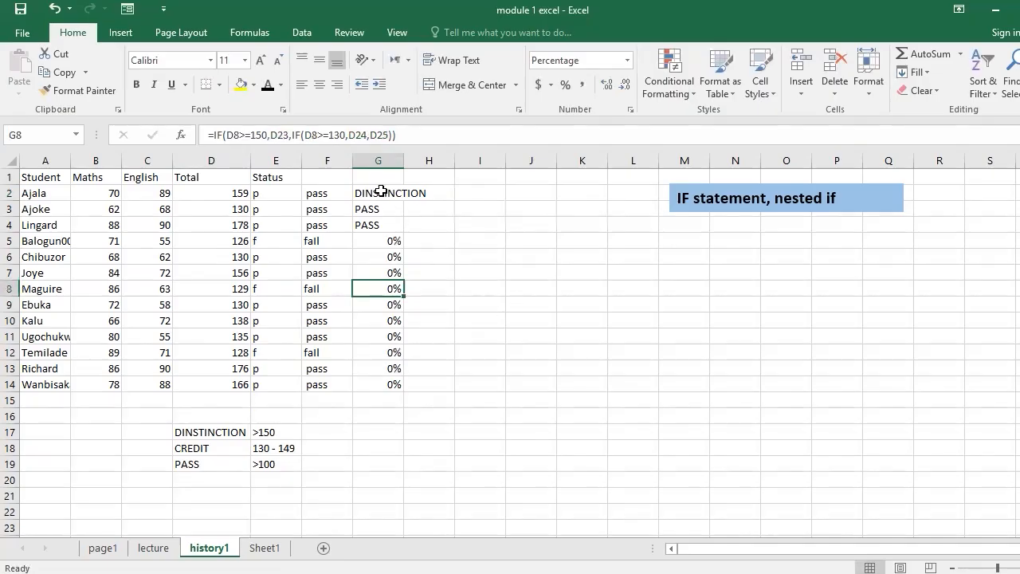
- Make the label references in the G2 formula absolute as $D$17, $D$18 and $D$19
left_click(381, 192)
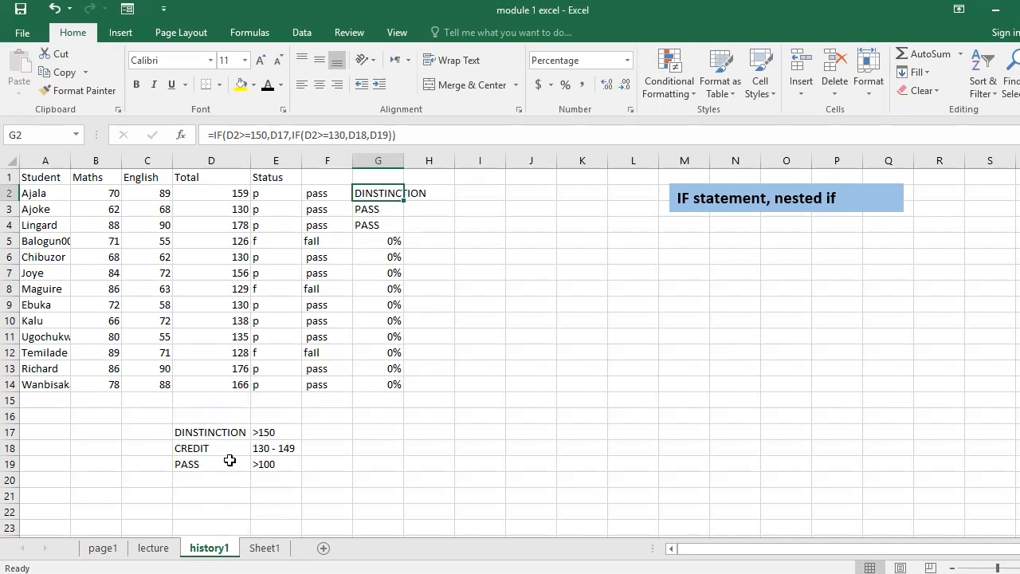
left_click(278, 133)
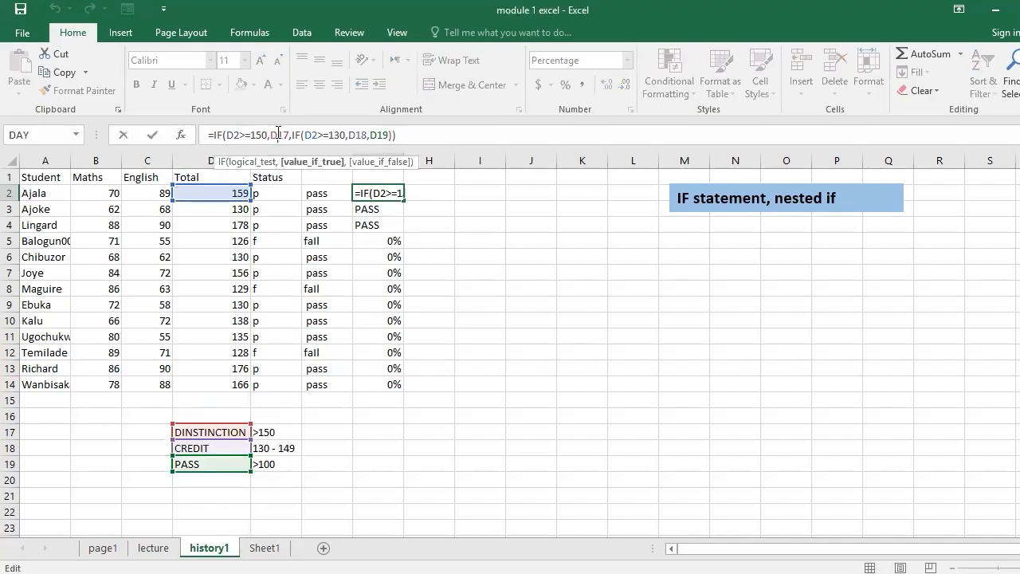
key("F4")
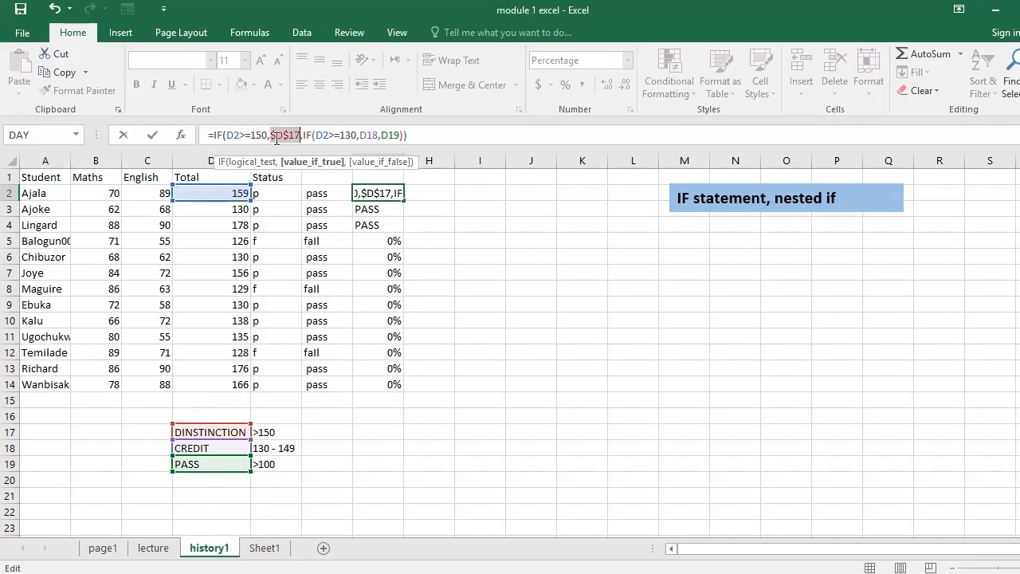
left_click(366, 134)
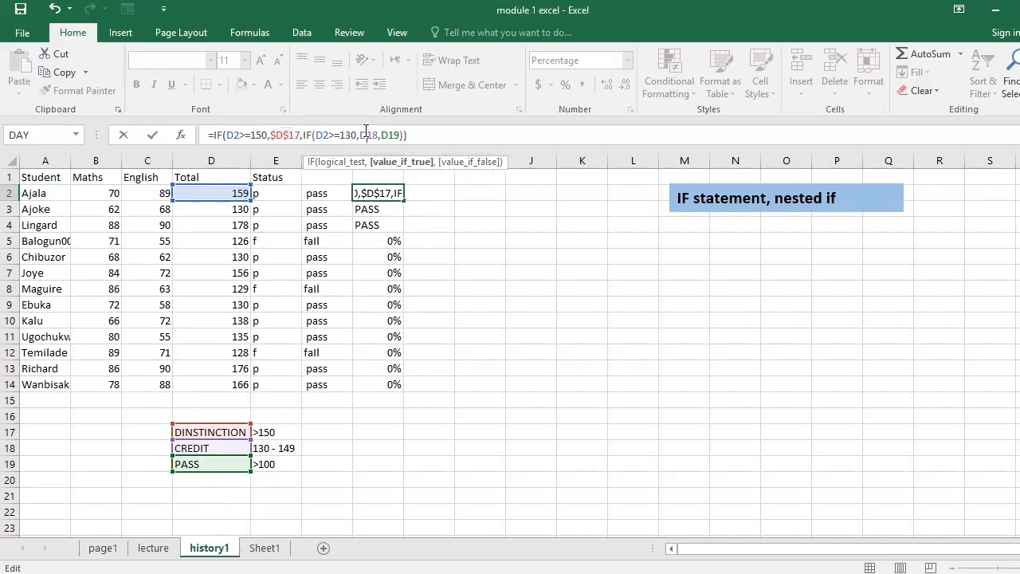
key("F4")
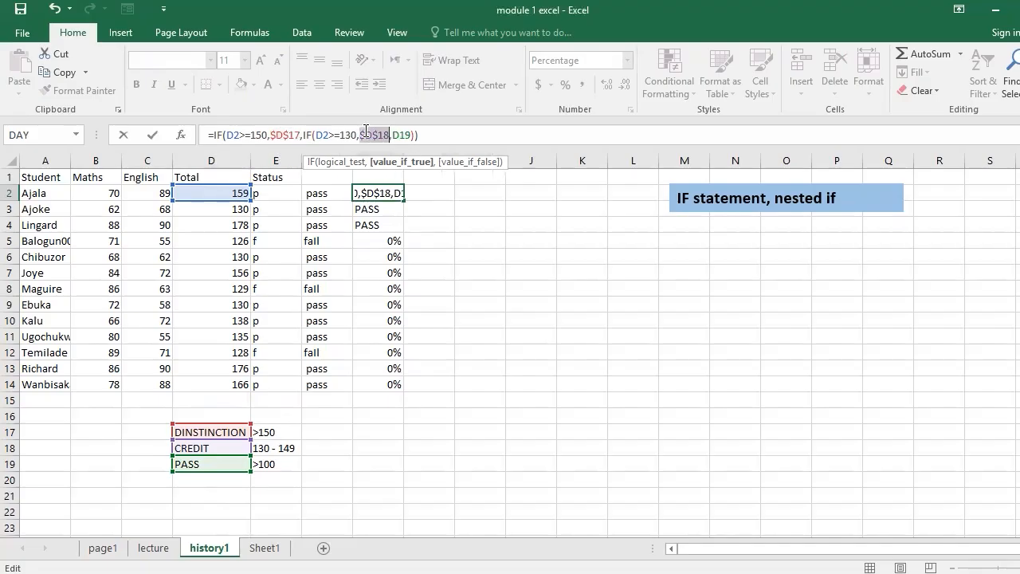
left_click(403, 136)
key("F4")
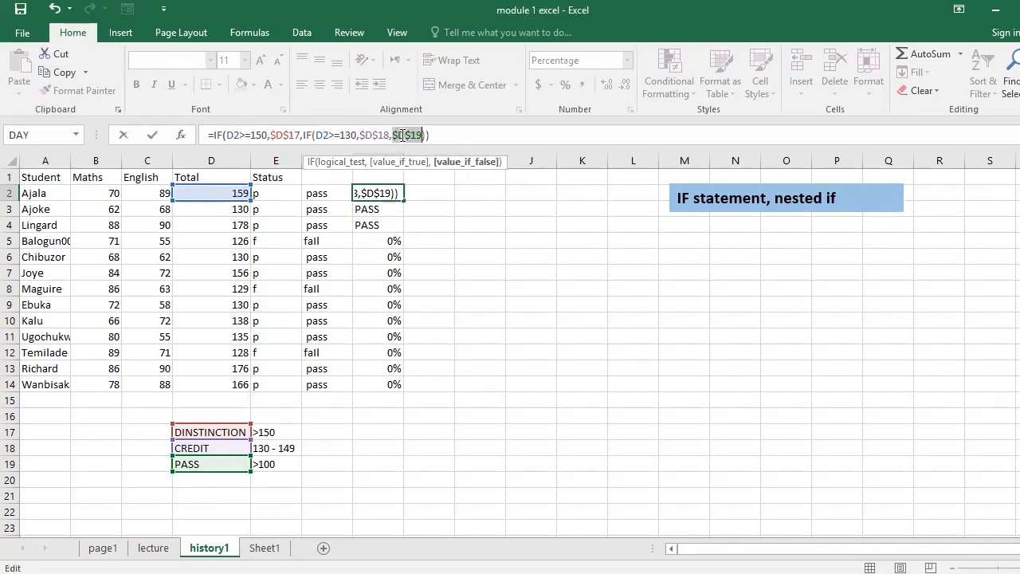
key("Return")
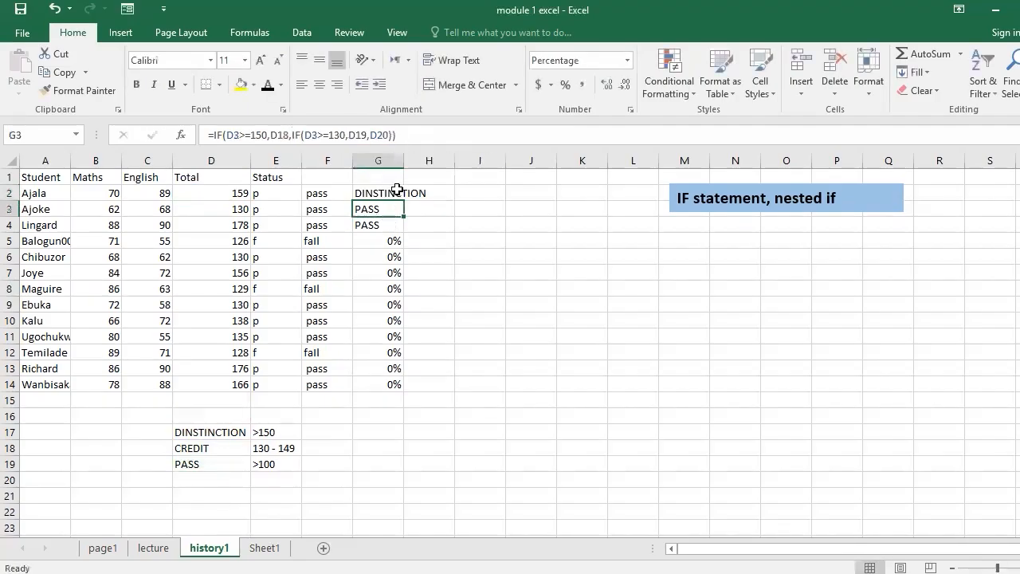
- Fill the corrected G2 formula down to G14 and check the copied formula in G6
left_click(398, 193)
left_click_drag(404, 200, 405, 388)
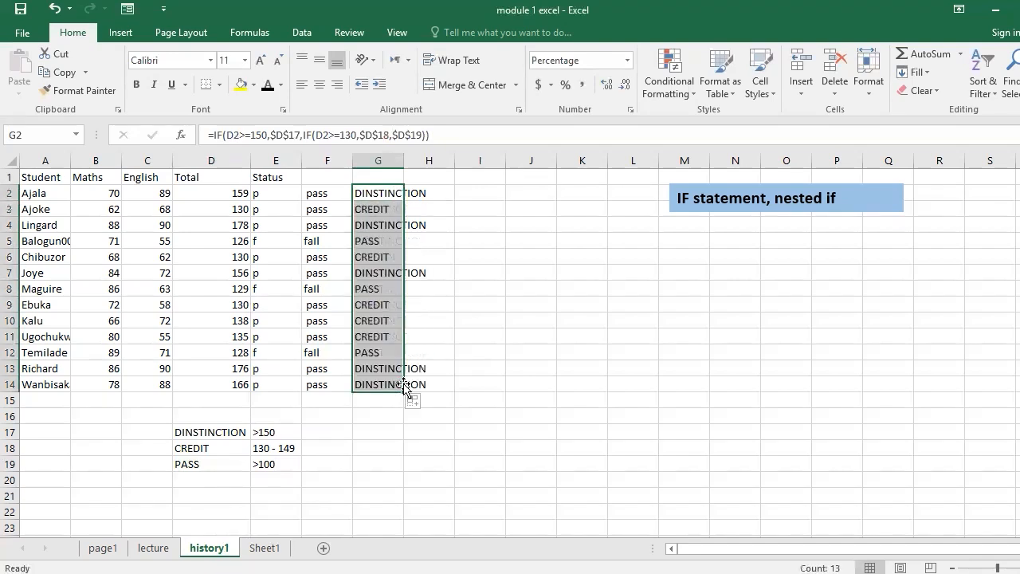
left_click(378, 257)
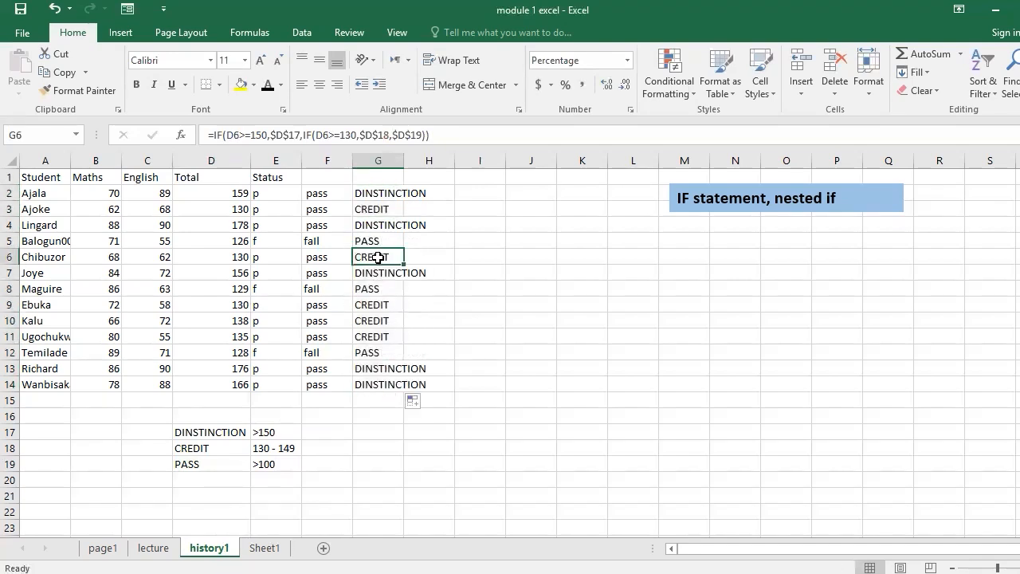
- Examine which total and label cells the copied nested IF formulas in G6 and G3 refer to
left_click(428, 135)
type(")")
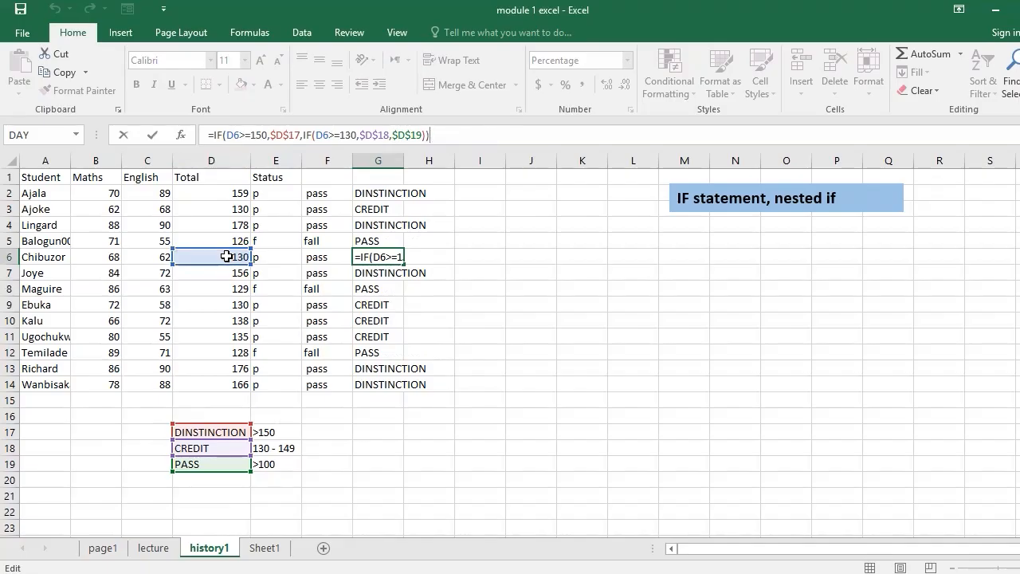
key("Return")
left_click(385, 208)
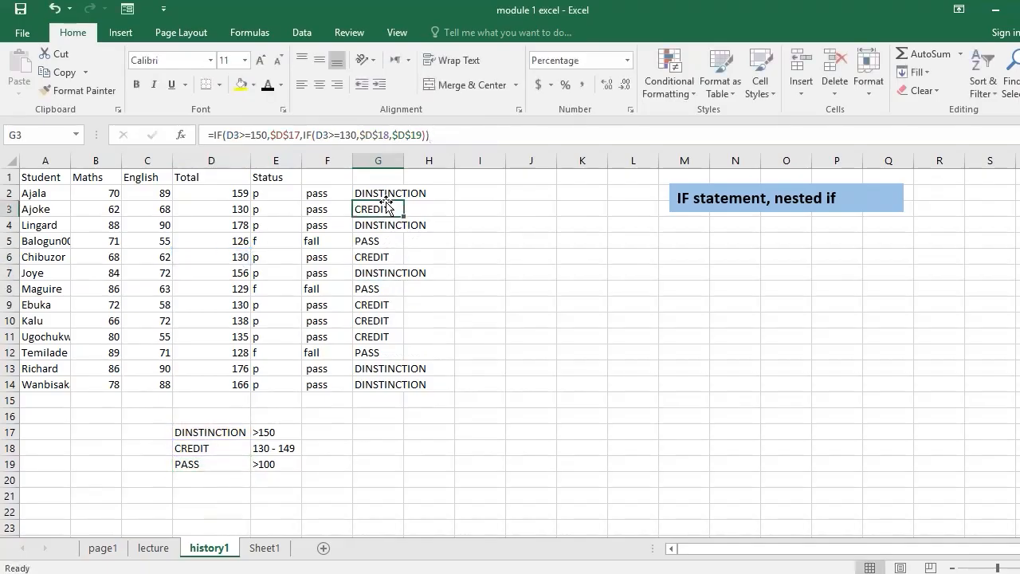
left_click(437, 135)
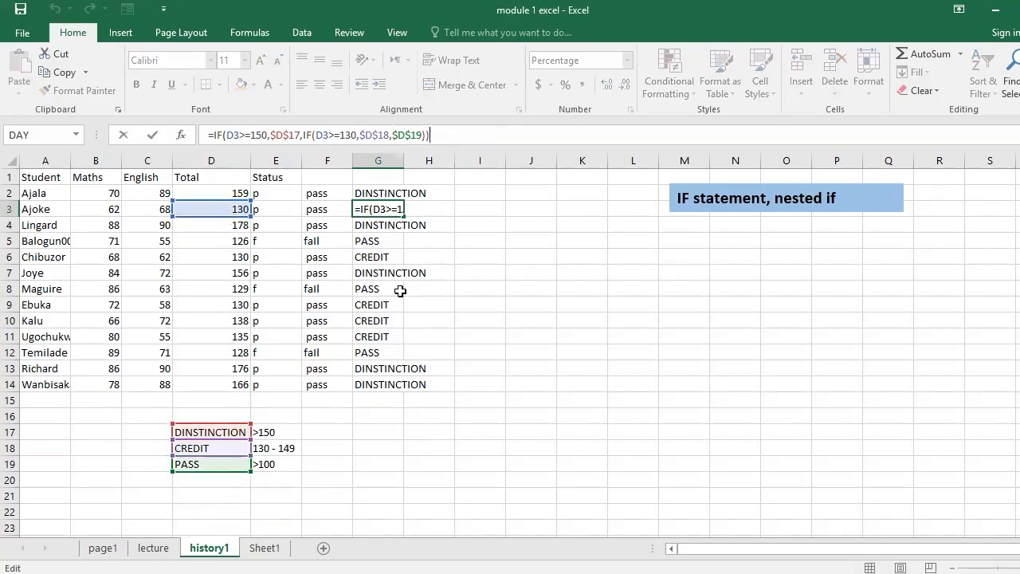
key("Return")
left_click(392, 208)
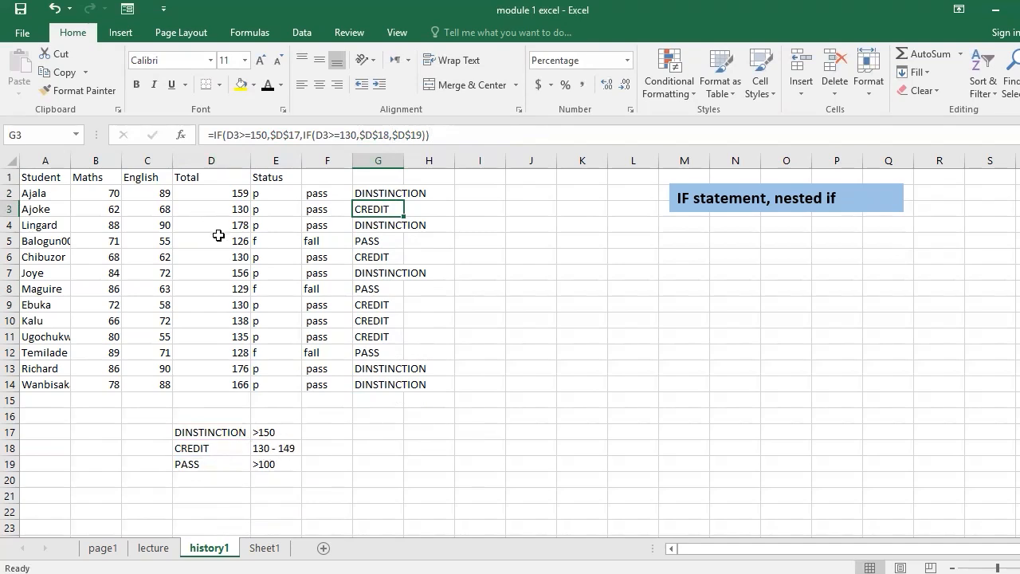
- Compare the grades in G5, G8 and G10 with their totals and the grade ranges in D17:E19
left_click(369, 239)
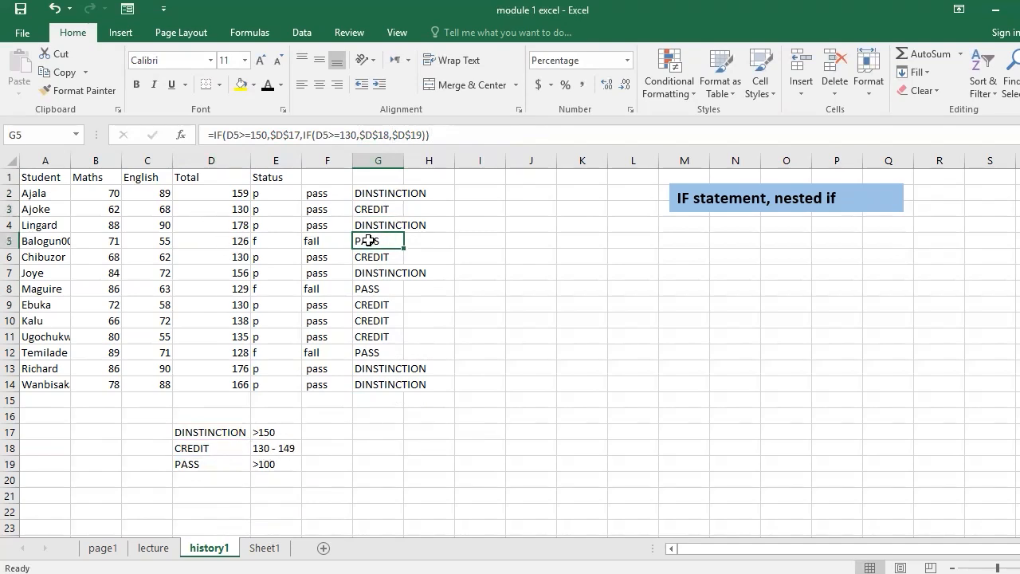
left_click(220, 245)
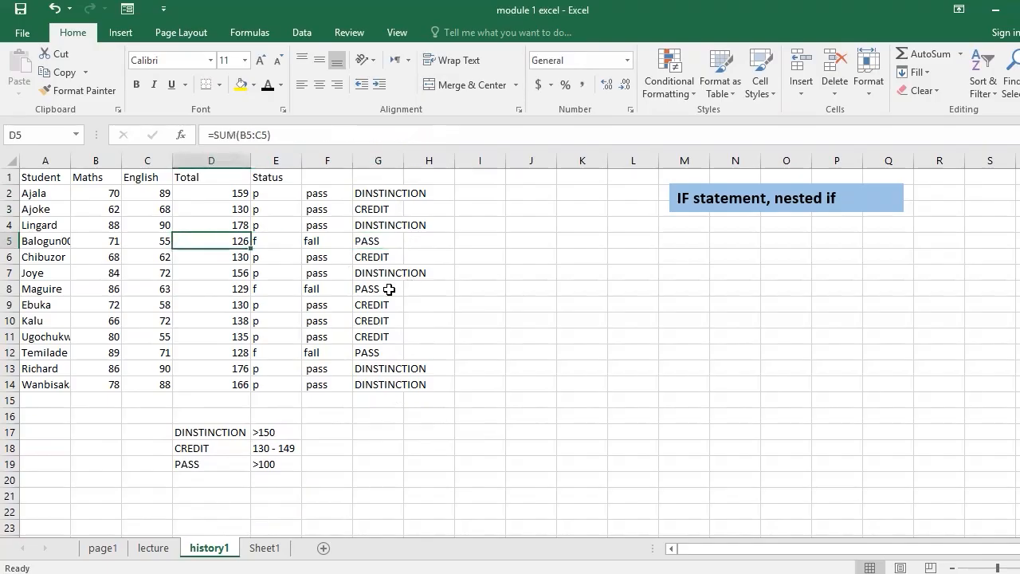
left_click(387, 289)
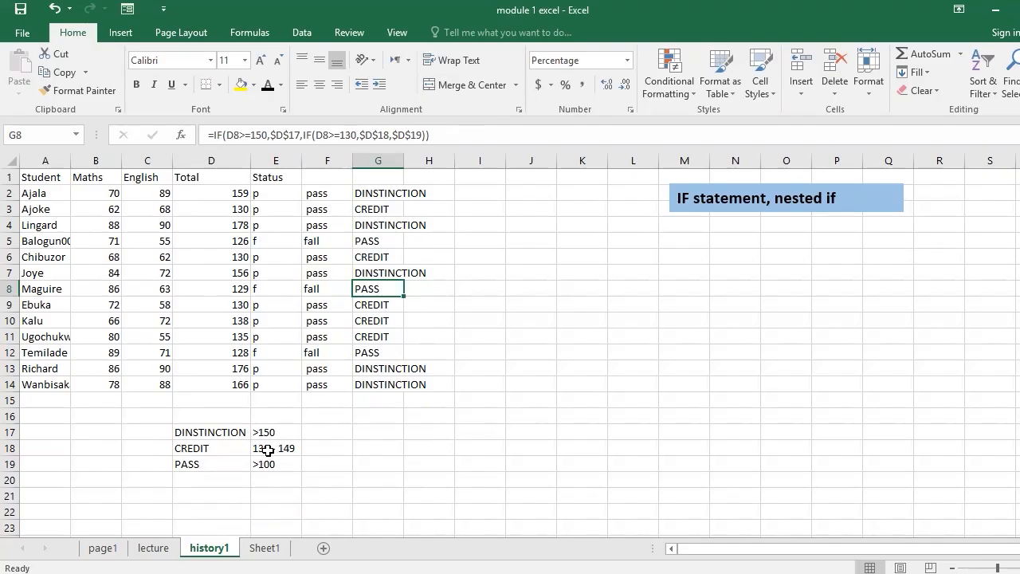
left_click(395, 319)
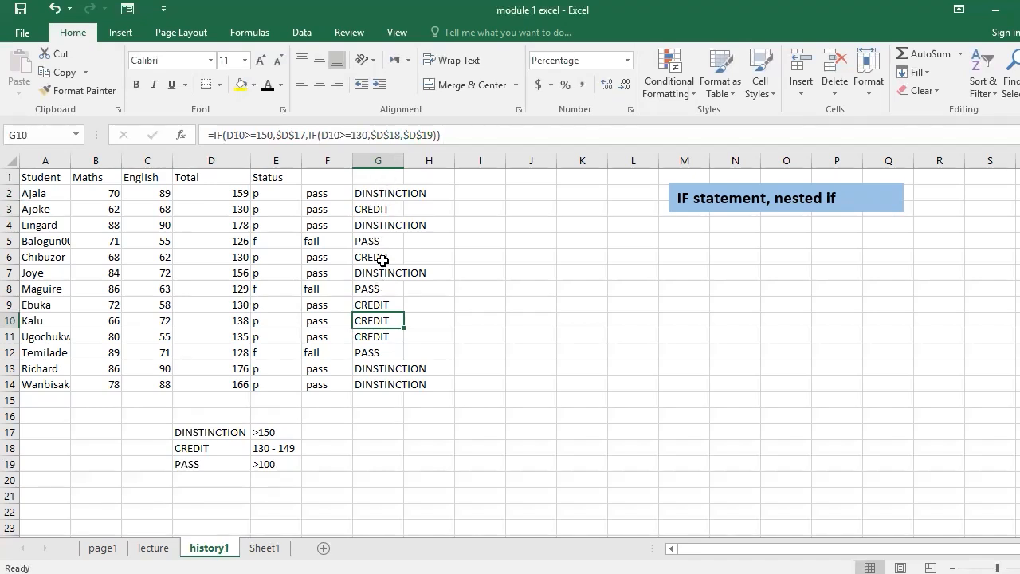
- Fill the nested IF formula from G14 down to G15 and examine the cell references in the G15 formula
left_click(365, 380)
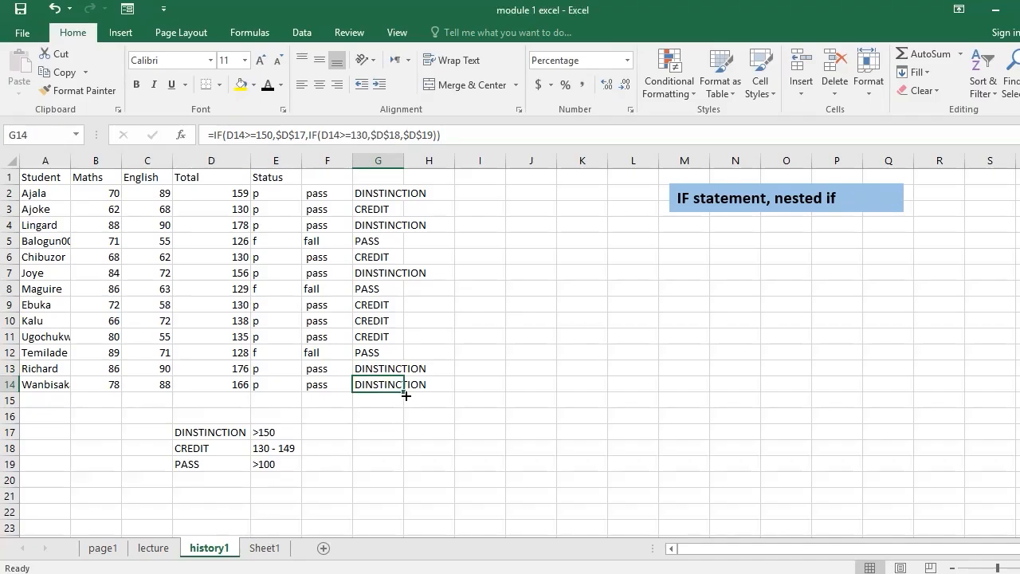
left_click_drag(404, 395, 405, 407)
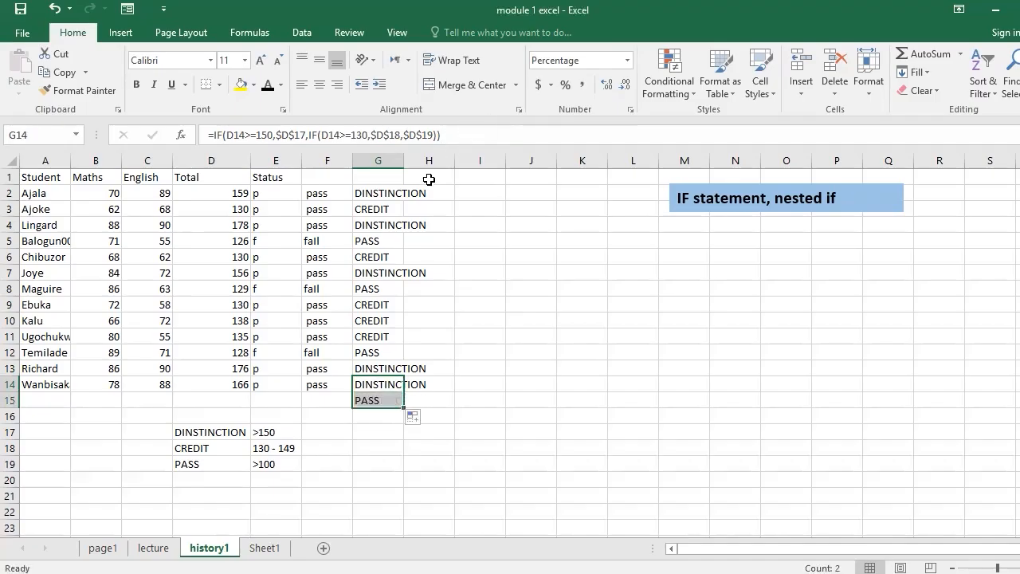
left_click(474, 134)
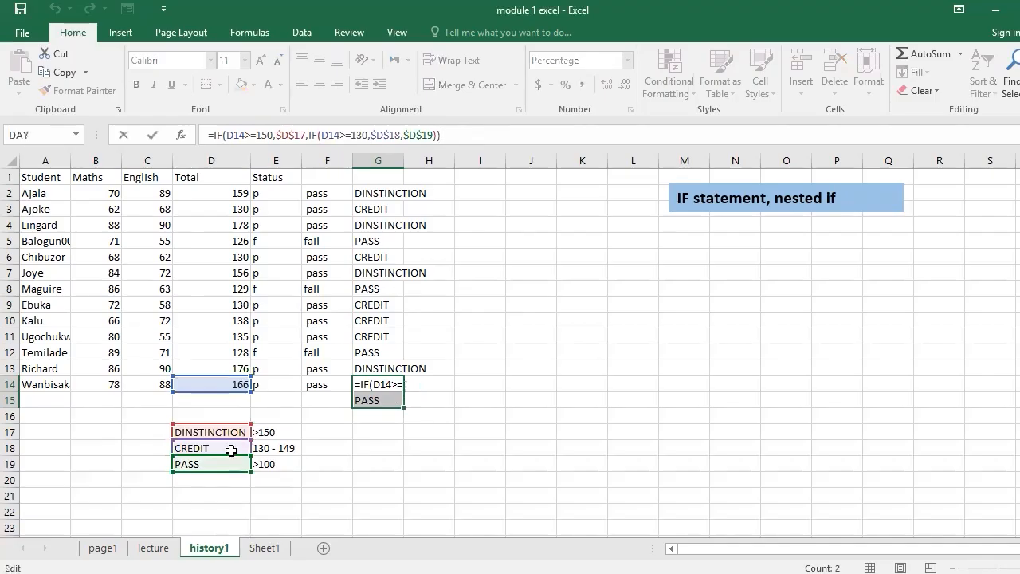
left_click(386, 402)
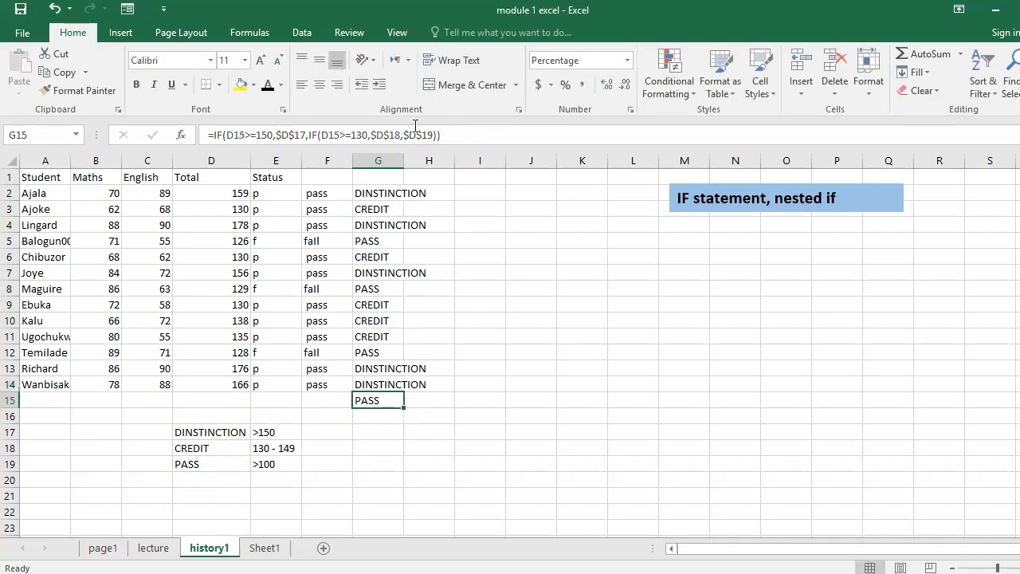
left_click(455, 141)
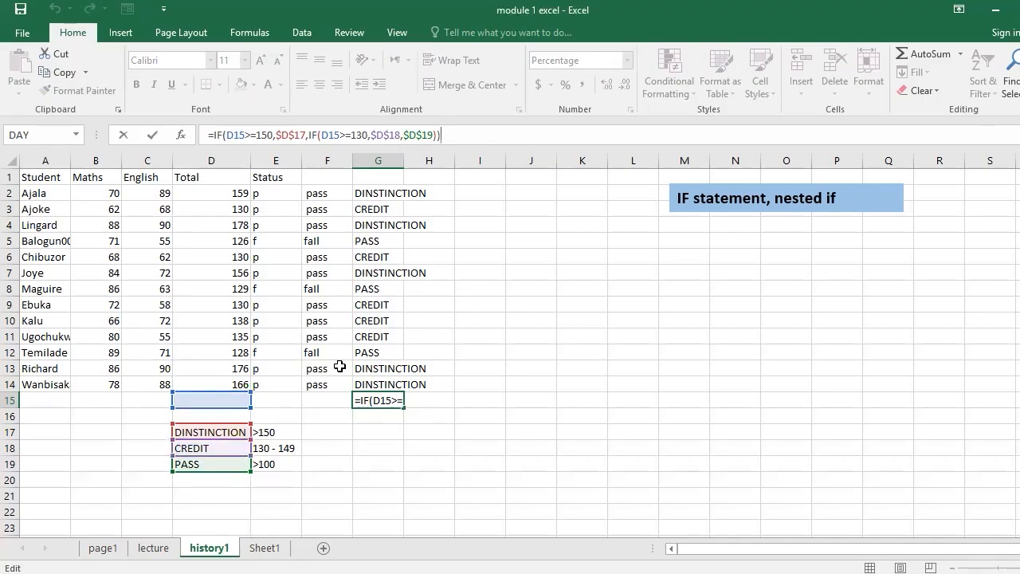
key("Return")
left_click(383, 398)
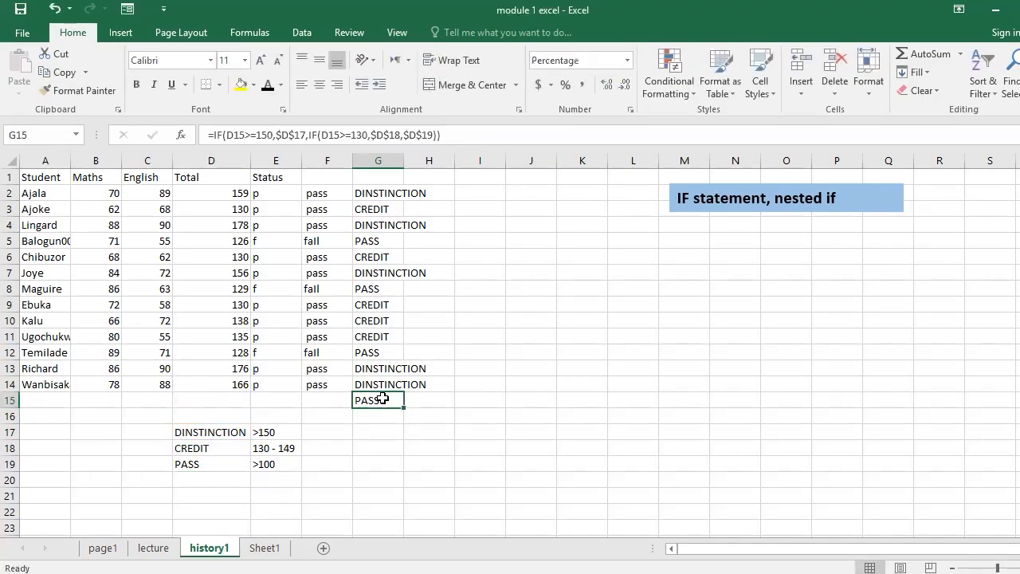
- Enter 300 as the total in D15 and check the grade in G15
left_click(231, 397)
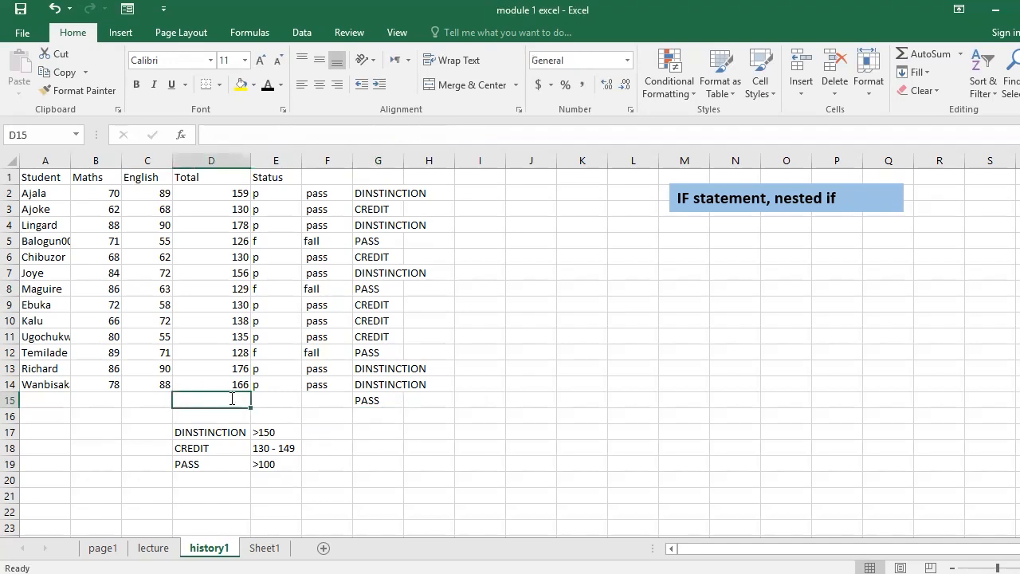
type("900")
key("Return")
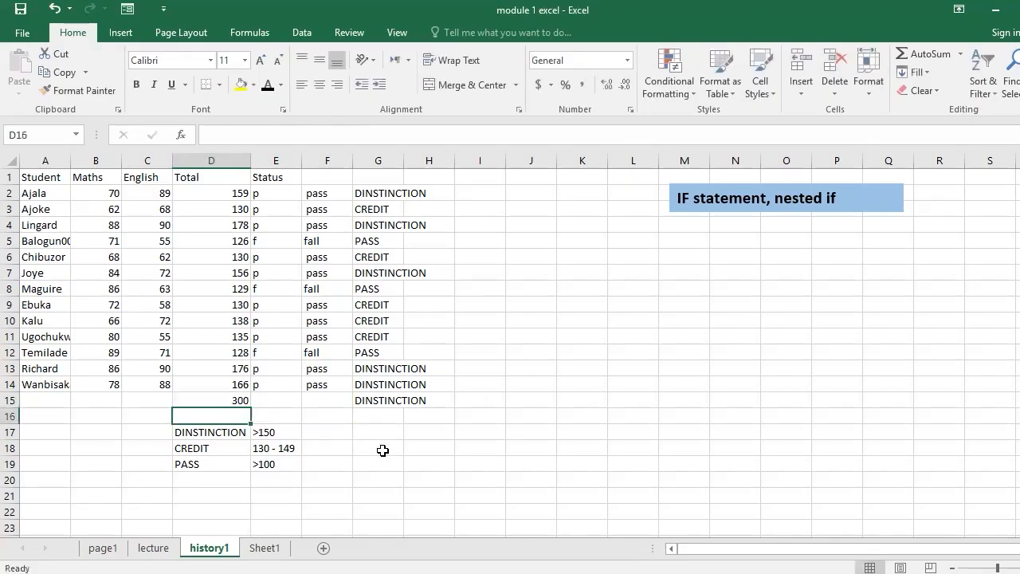
left_click(361, 398)
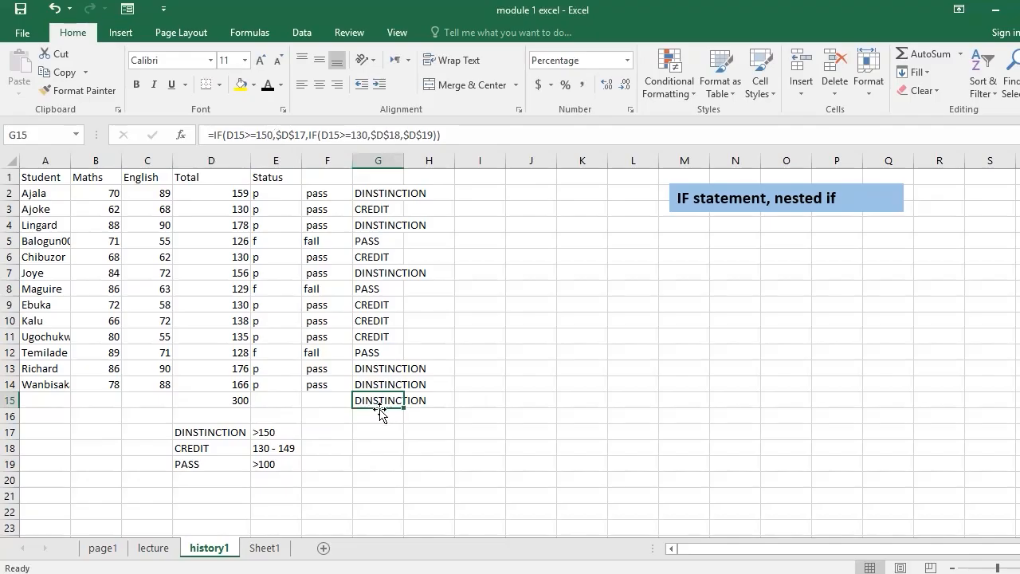
left_click(510, 230)
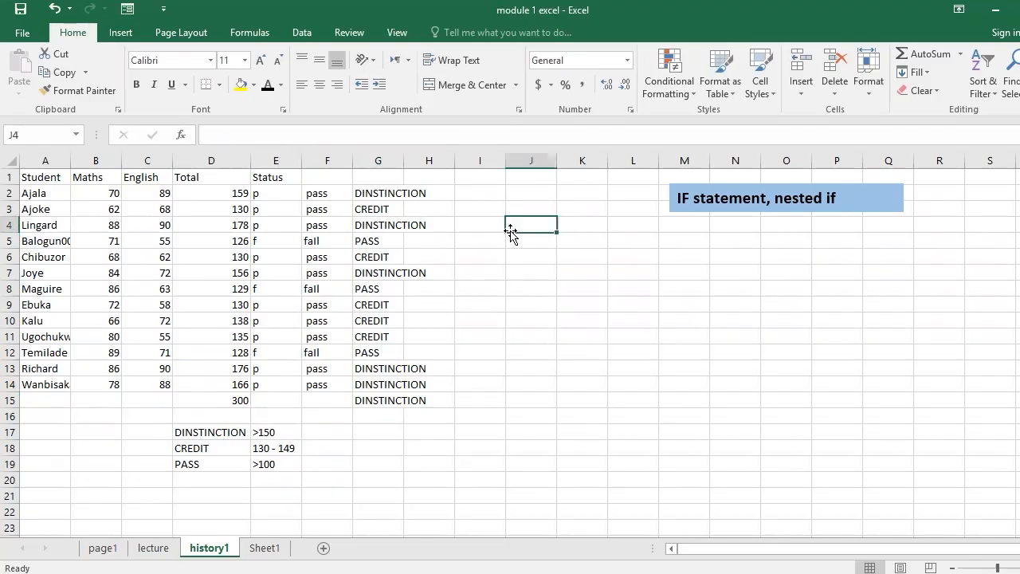